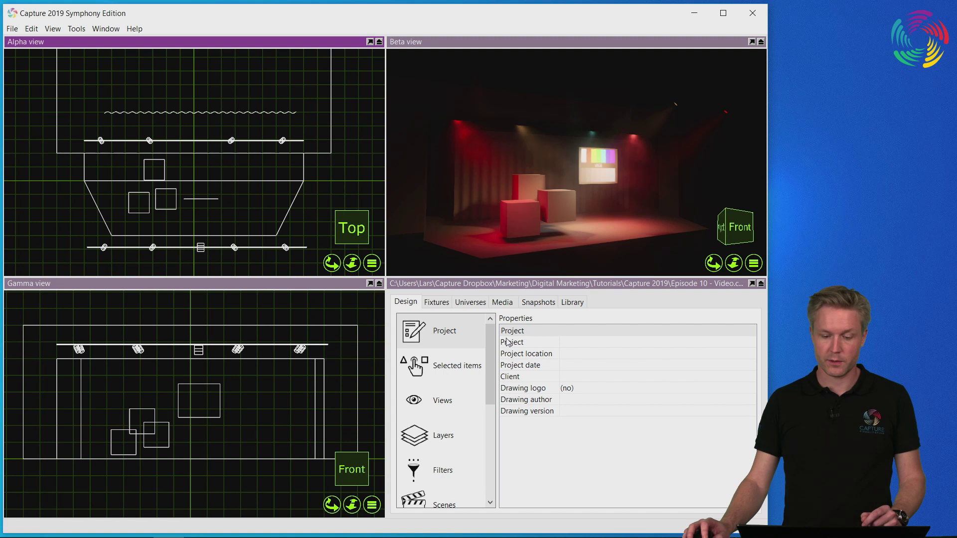
Add Video player 1 (320 x 240 px) under Video Players in the external media settings.
click(503, 302)
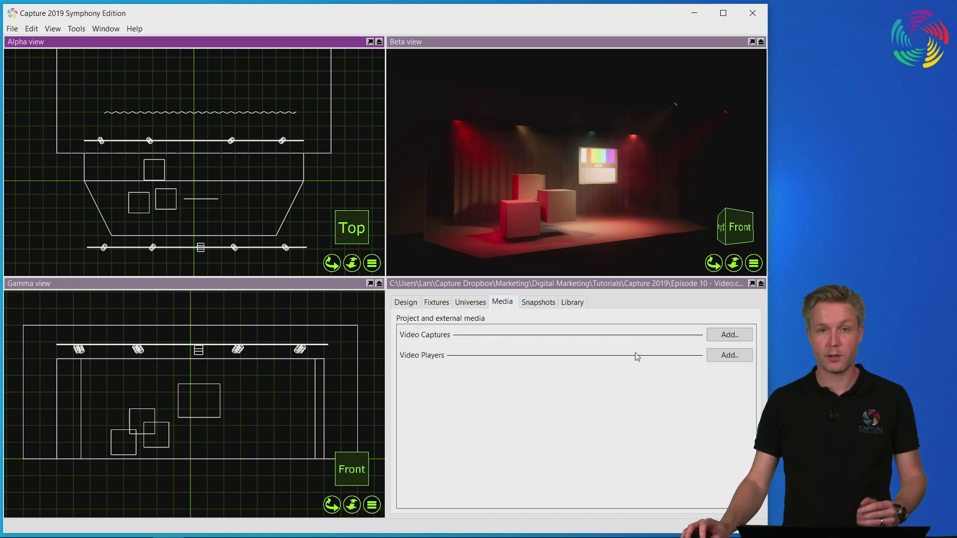
click(731, 359)
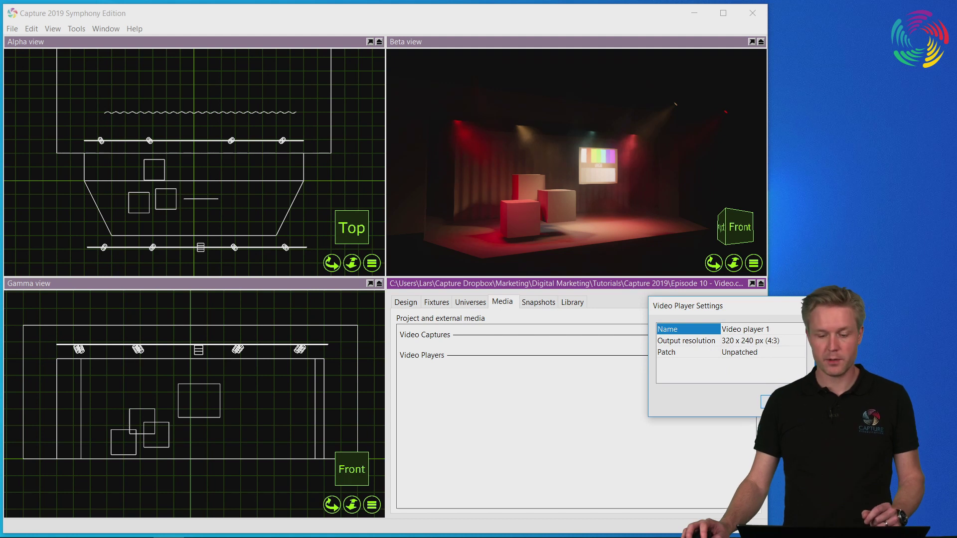
click(778, 401)
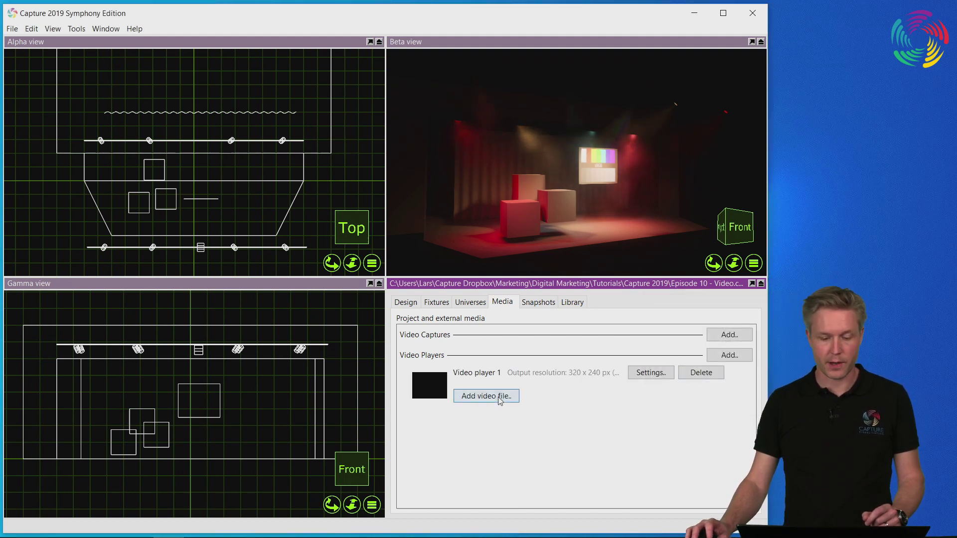
Load 722783965.mp4 from the Capture 2019 folder into Video player 1.
click(500, 397)
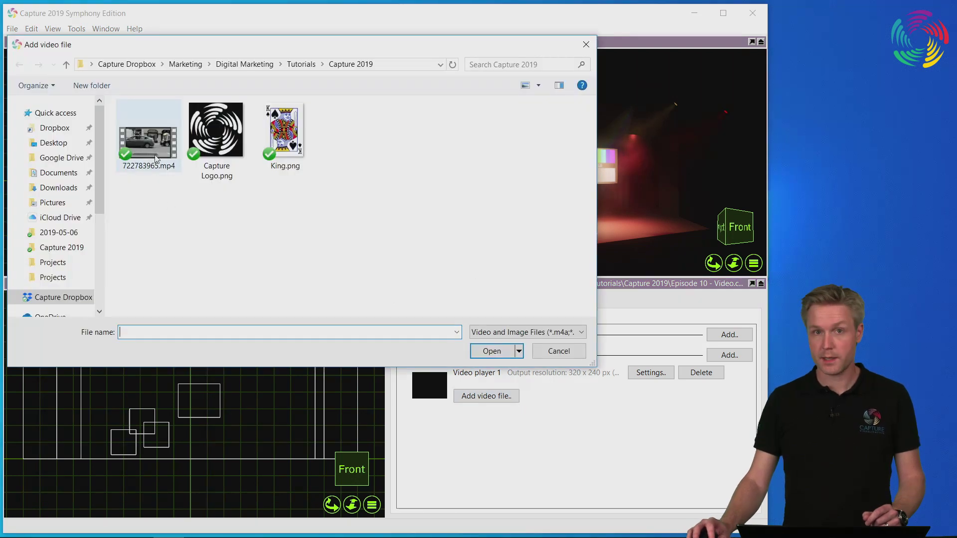
click(154, 159)
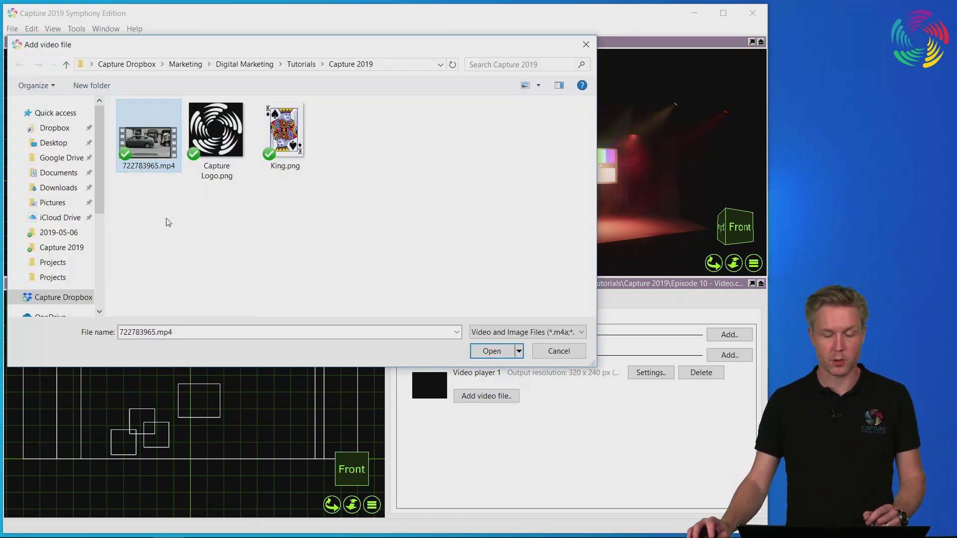
click(491, 352)
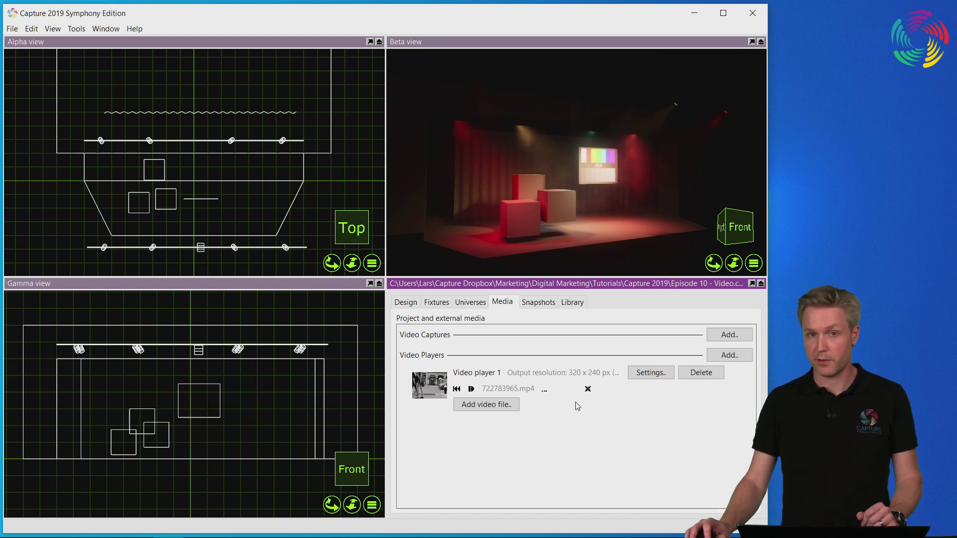
Create a new material named Video under Design > Materials.
click(406, 302)
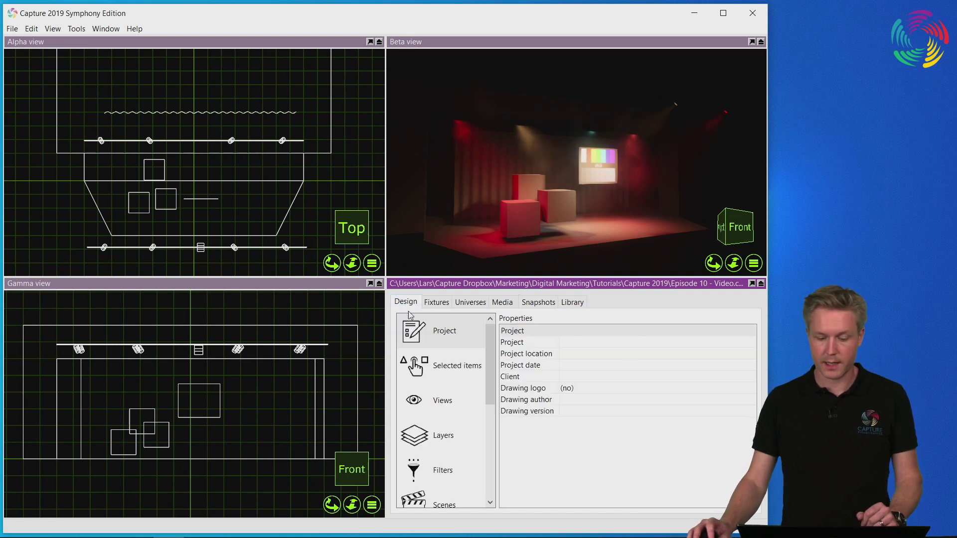
scroll(479, 379, down, 4)
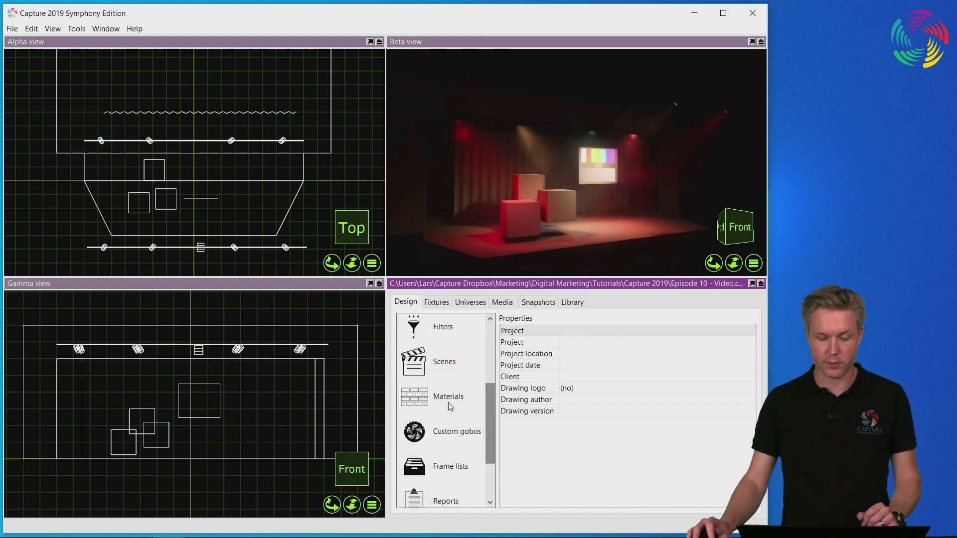
click(448, 402)
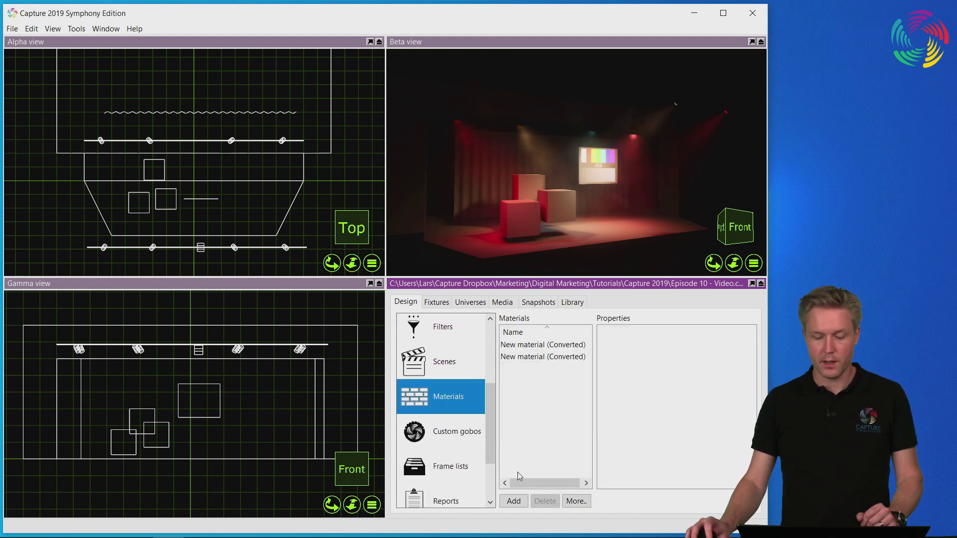
click(515, 501)
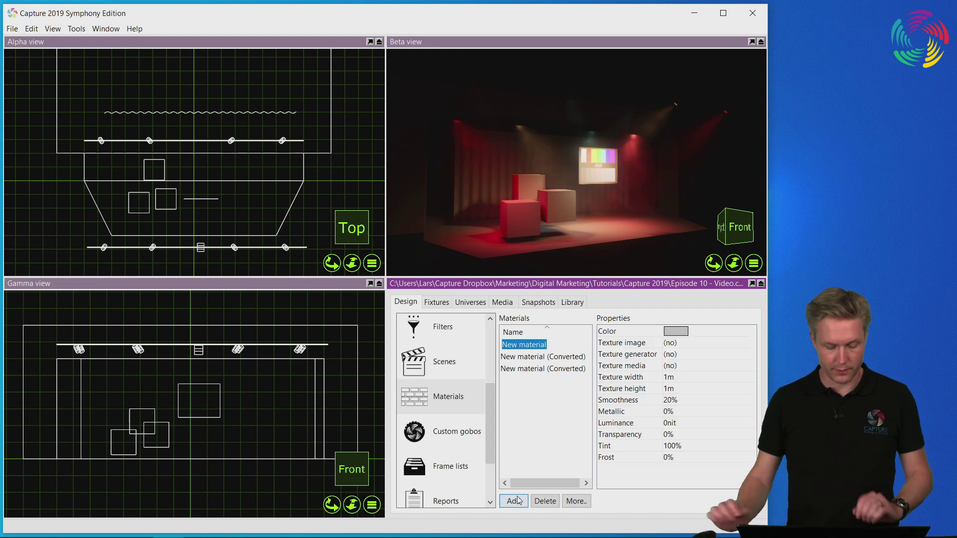
text(Video)
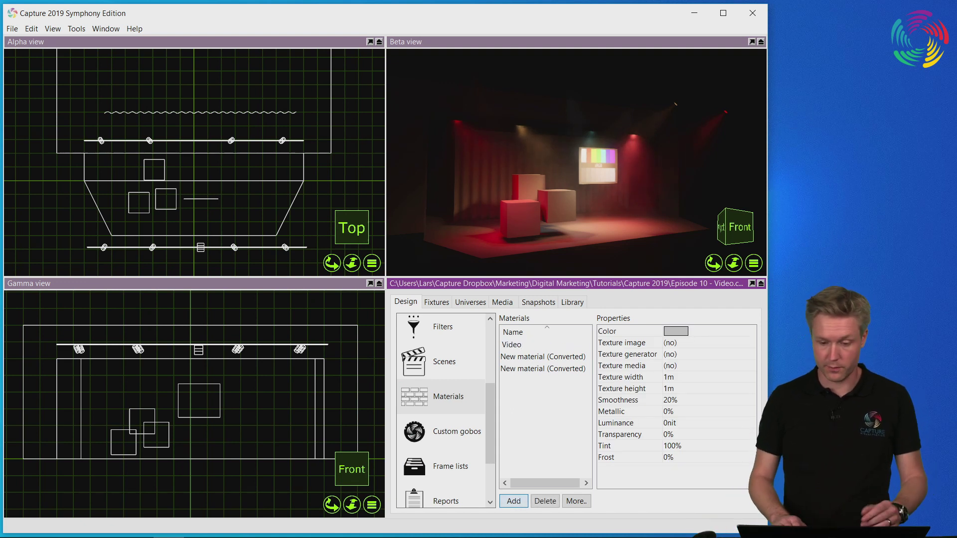
key(Return)
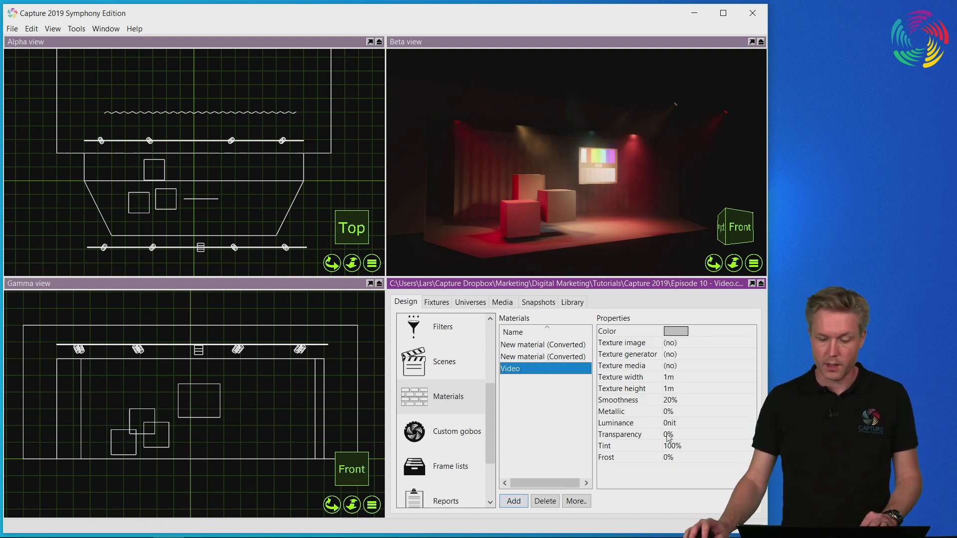
Set the Video material's texture media to Video Players - Video player 1.
click(680, 367)
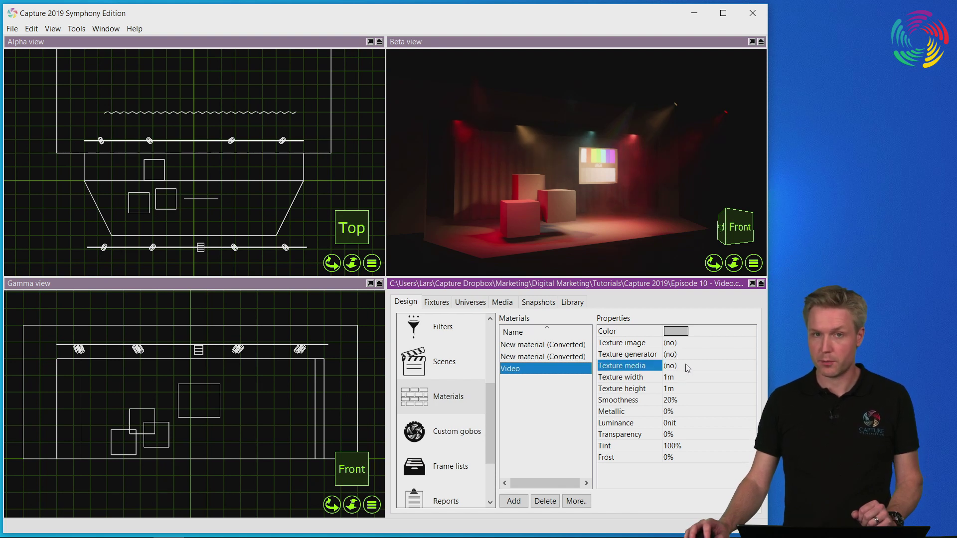
click(687, 368)
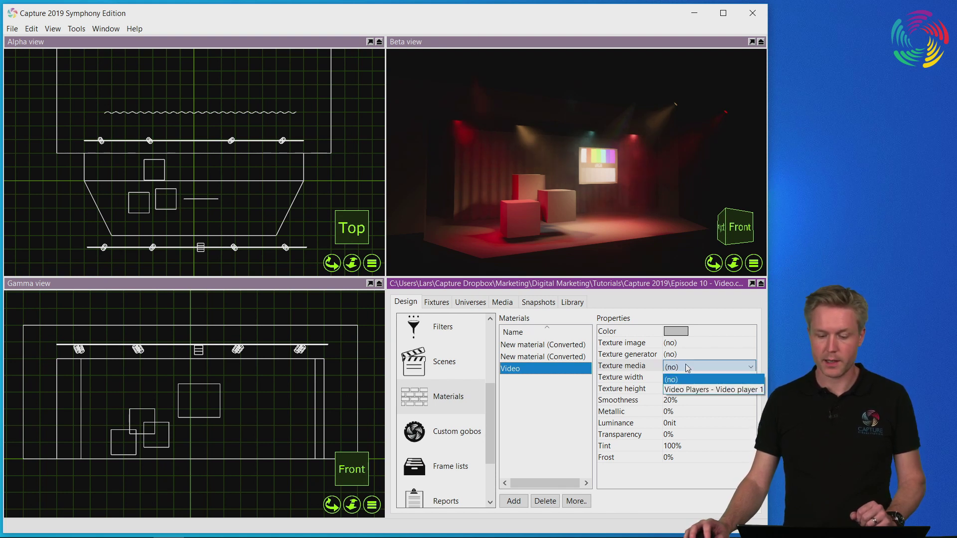
click(723, 391)
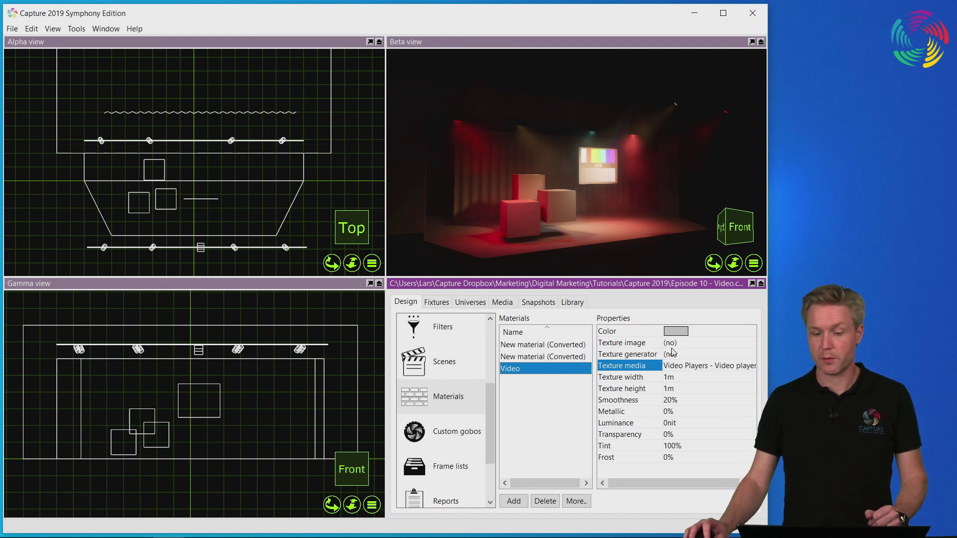
Change the Video material's colour to white.
click(681, 333)
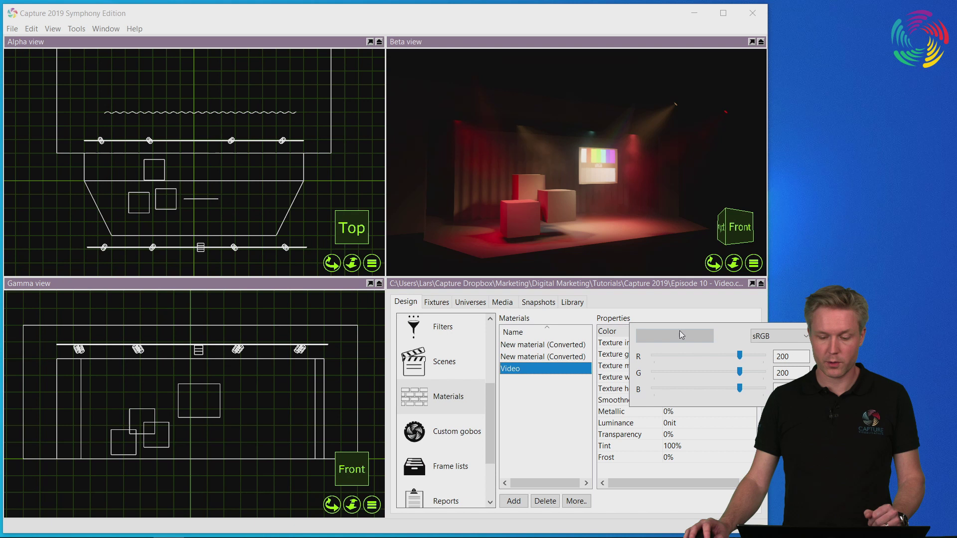
drag(741, 363, 780, 389)
click(720, 427)
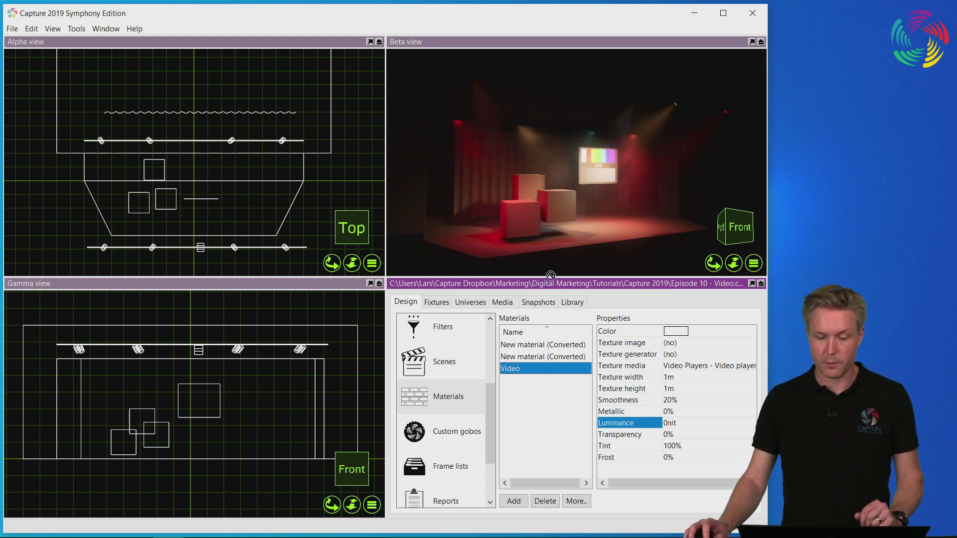
Apply the Video material to the front stage box in the Beta view.
drag(551, 275, 531, 229)
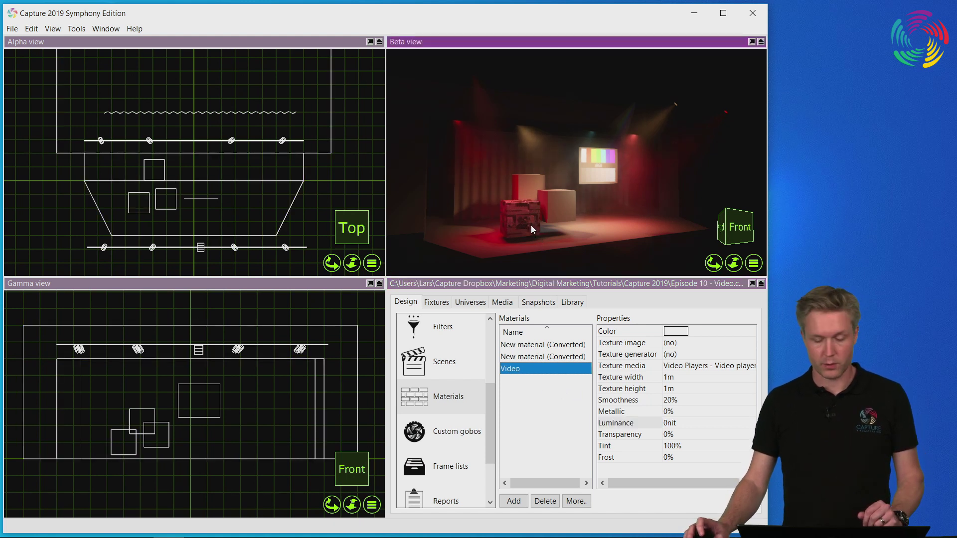
scroll(526, 227, up, 10)
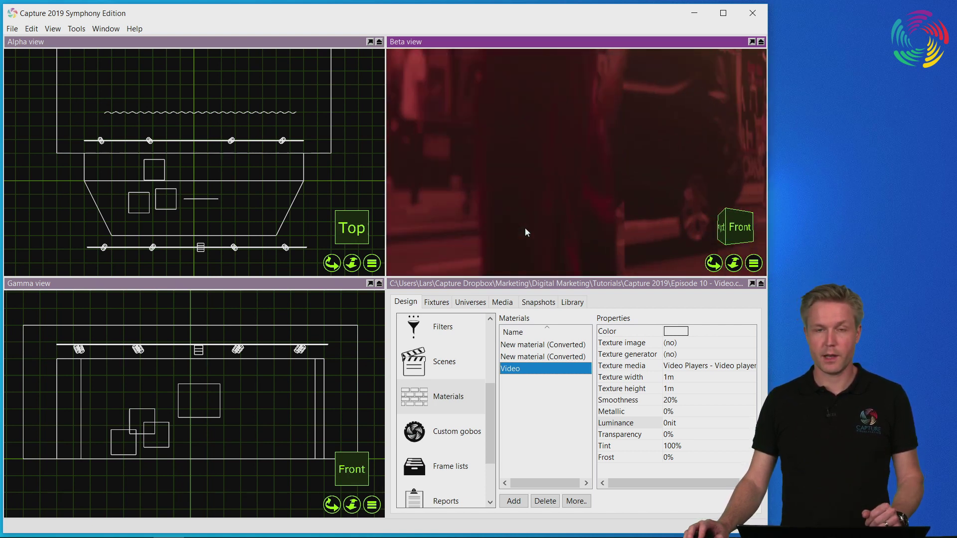
scroll(525, 228, down, 10)
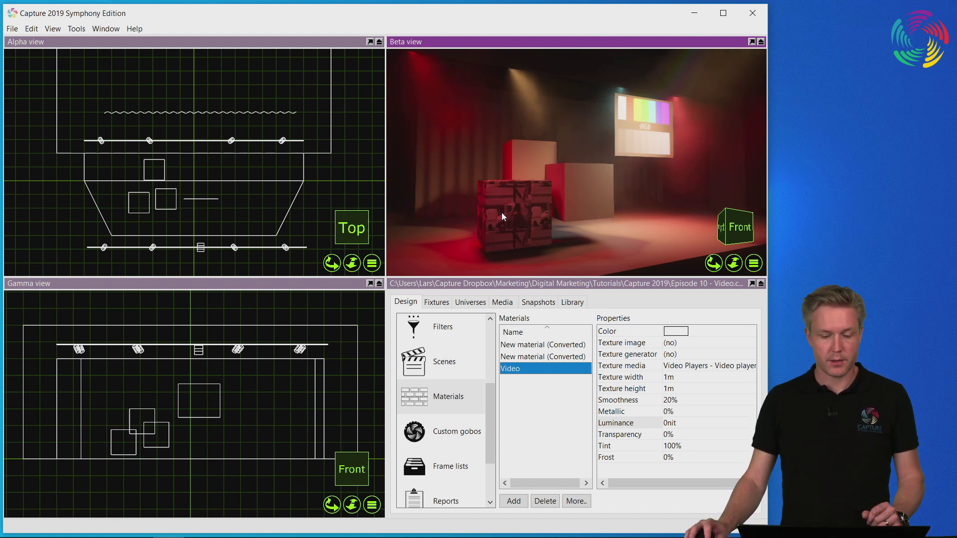
Set the Video material's luminance to 100nit.
click(693, 423)
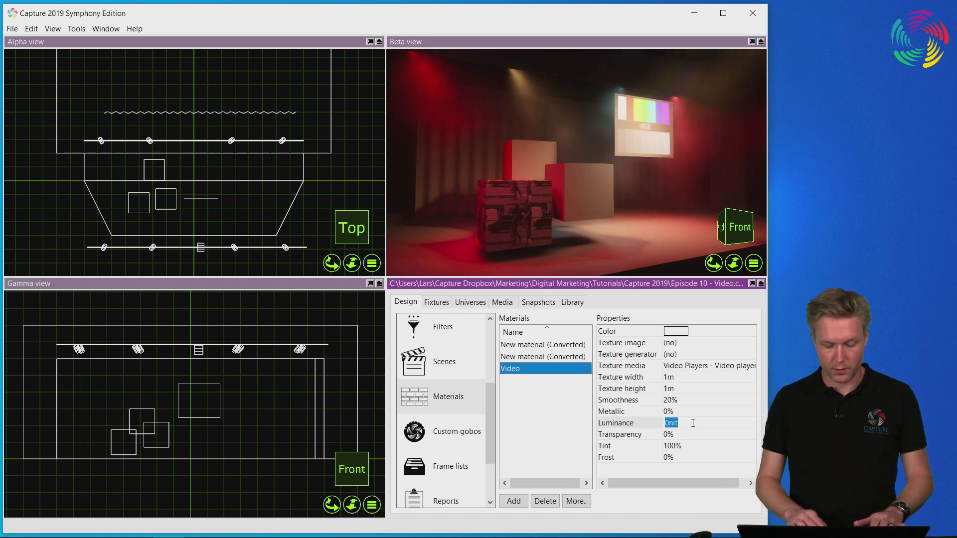
text(100)
key(Return)
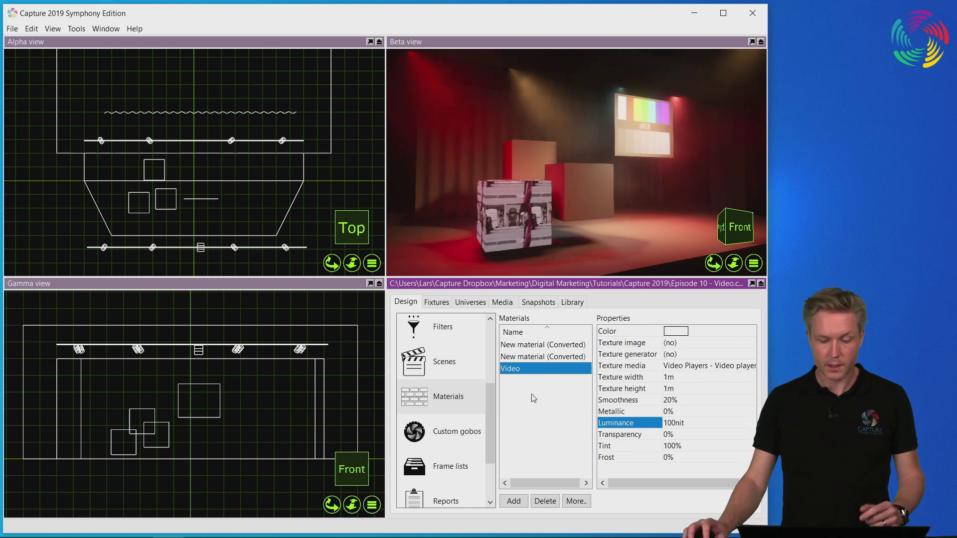
Apply the Video material to the other two stage boxes, including the back box.
click(577, 202)
drag(577, 199, 577, 200)
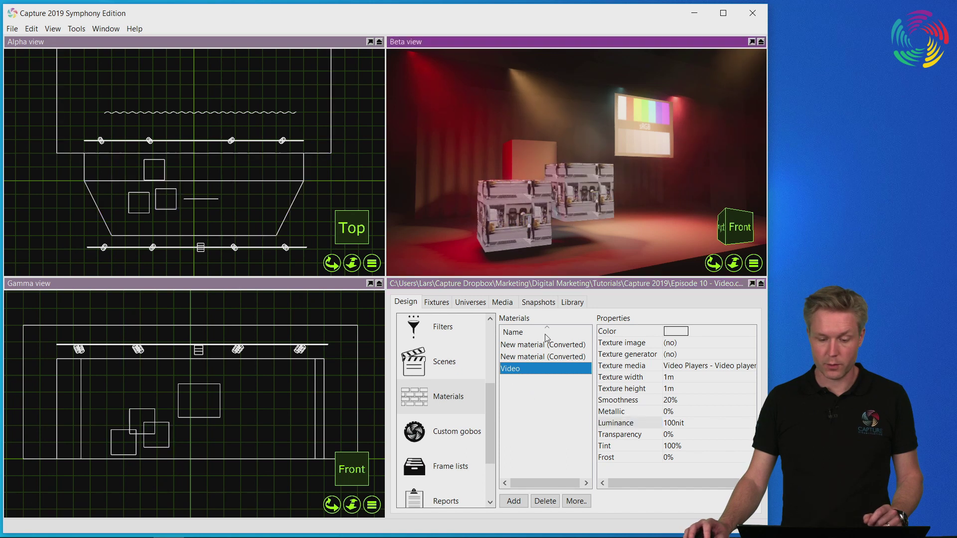
drag(518, 370, 525, 160)
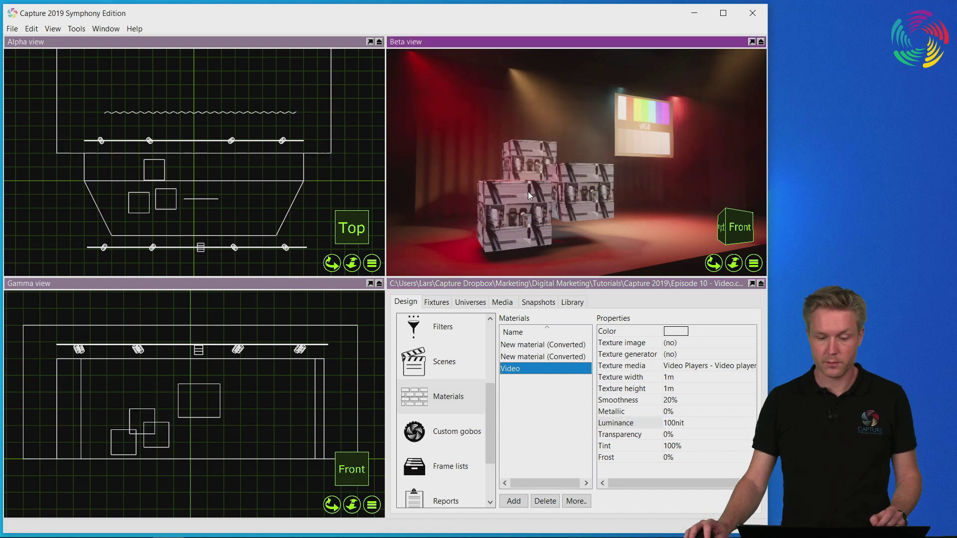
click(525, 159)
Map the Video material to the full extents of the stage box group.
click(587, 185)
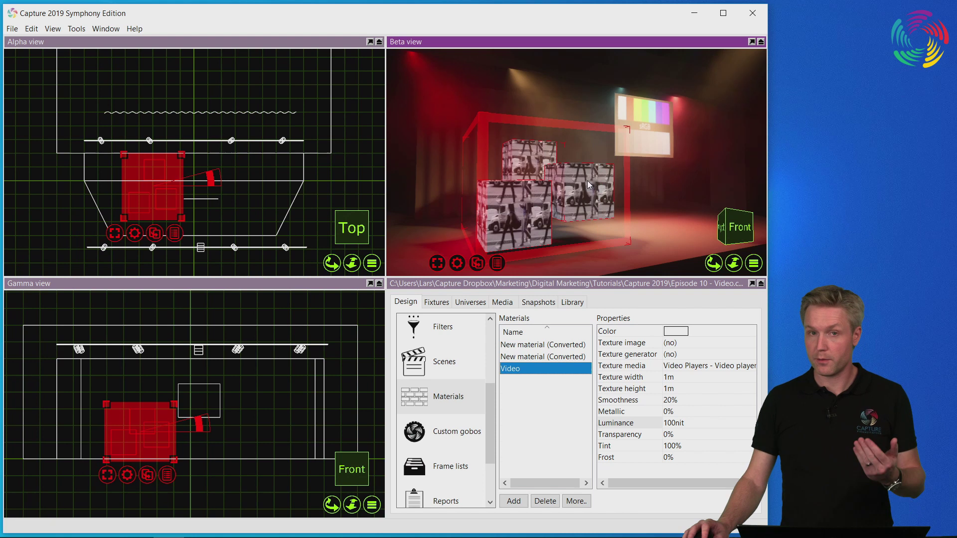
click(129, 479)
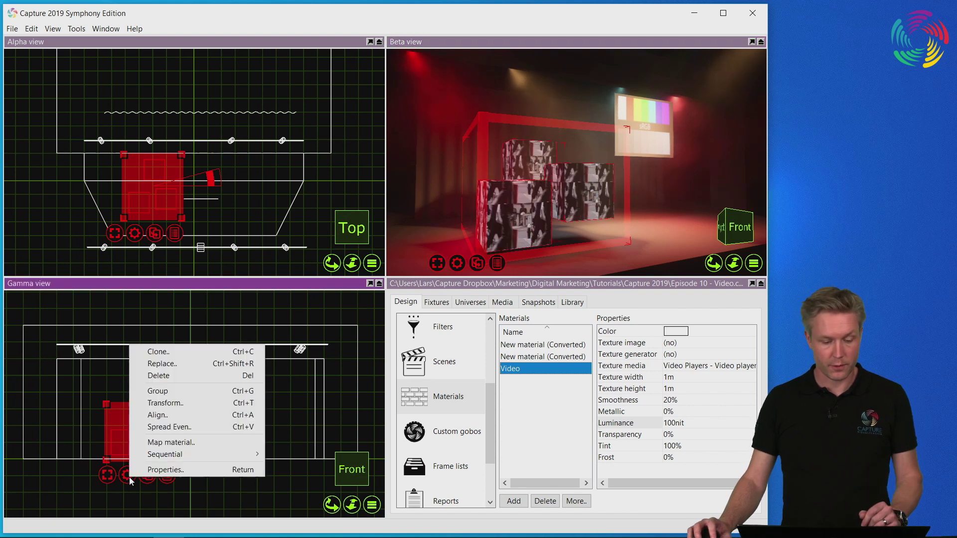
click(171, 442)
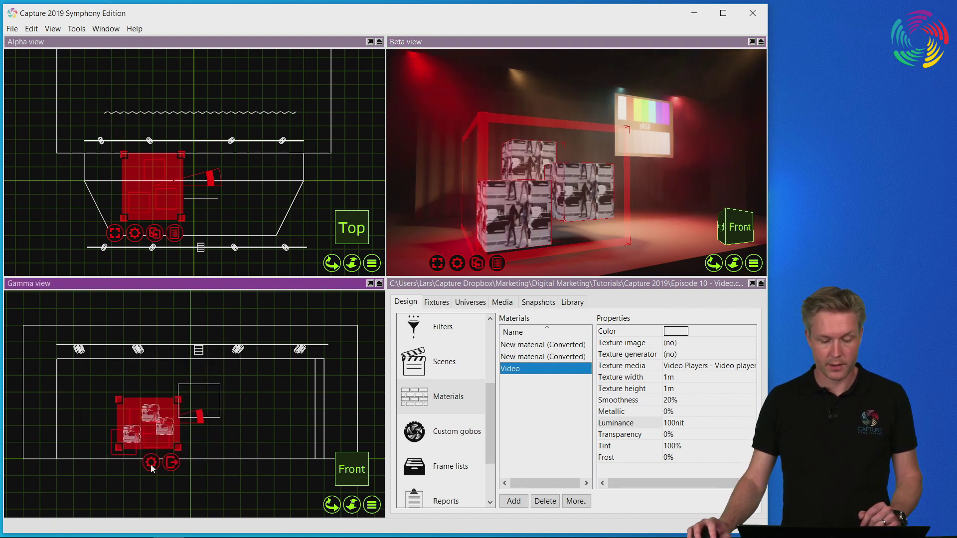
click(151, 462)
click(180, 473)
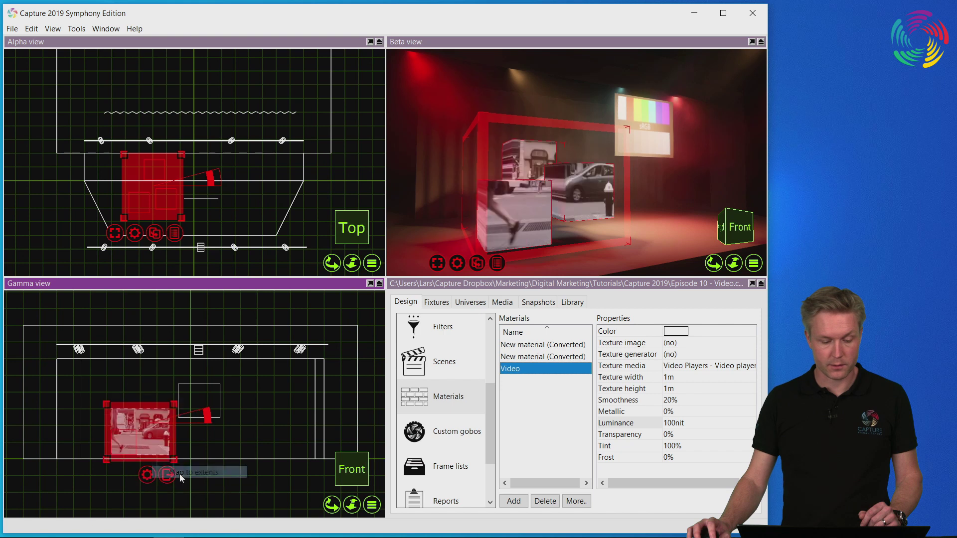
click(249, 430)
drag(577, 214, 555, 212)
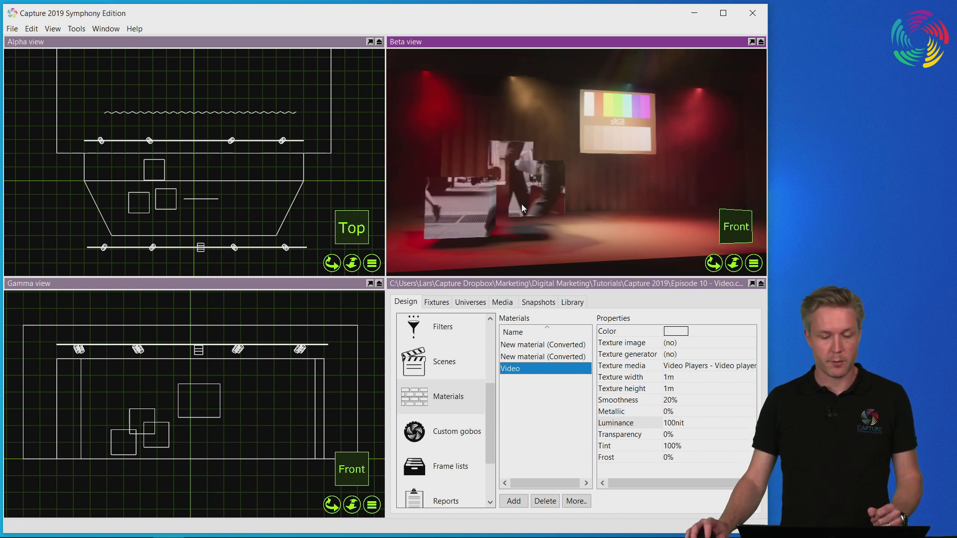
Filter the library fixtures by 'NX 6' and expand Barco to list NX 6 (fixed) and (rental).
click(573, 302)
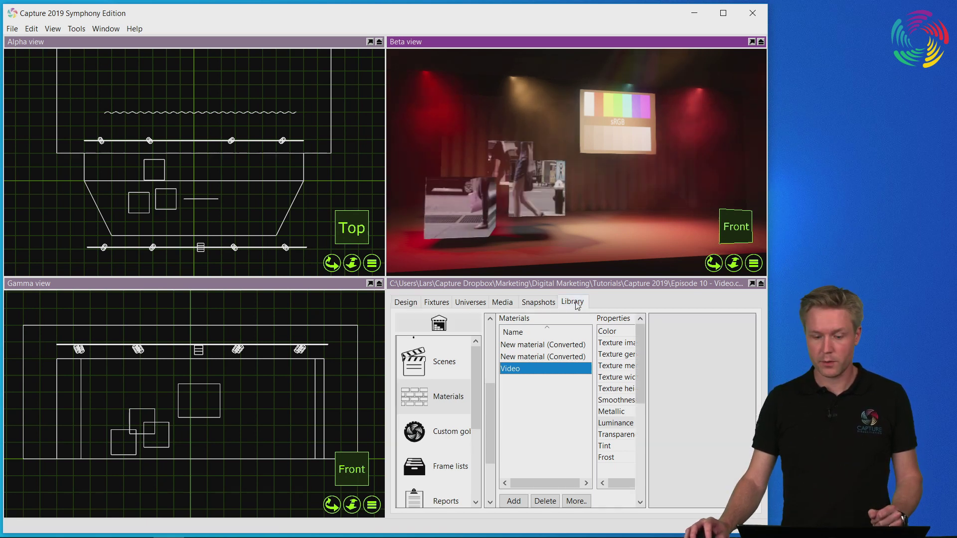
scroll(470, 415, down, 3)
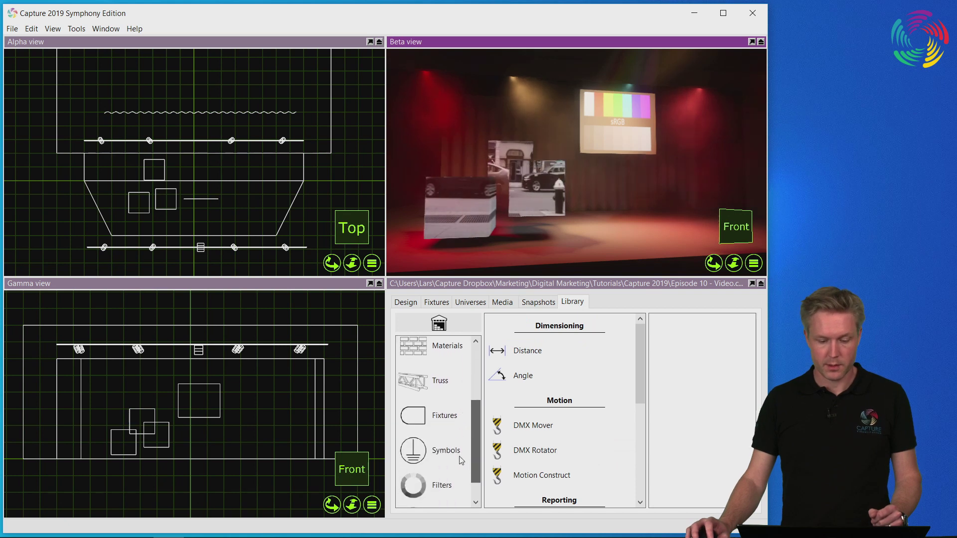
click(447, 415)
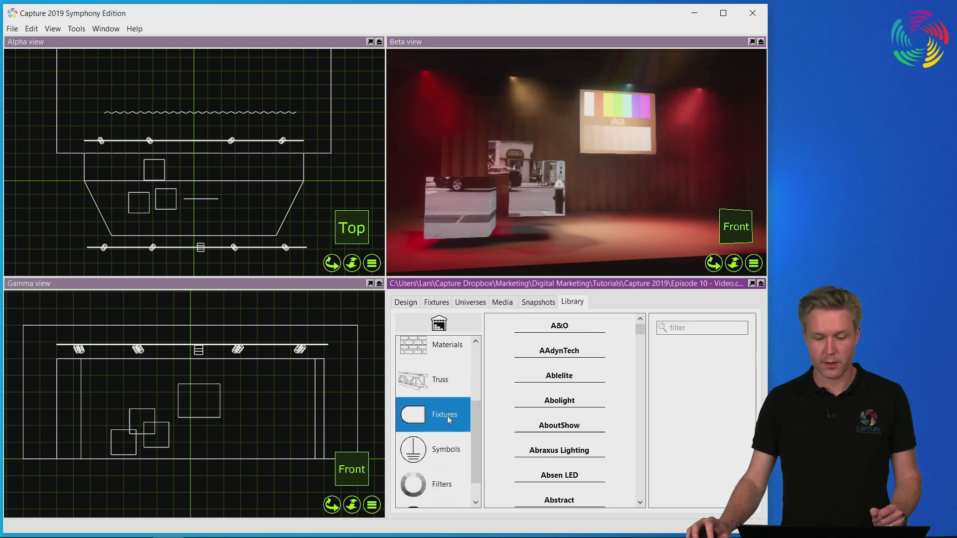
click(713, 330)
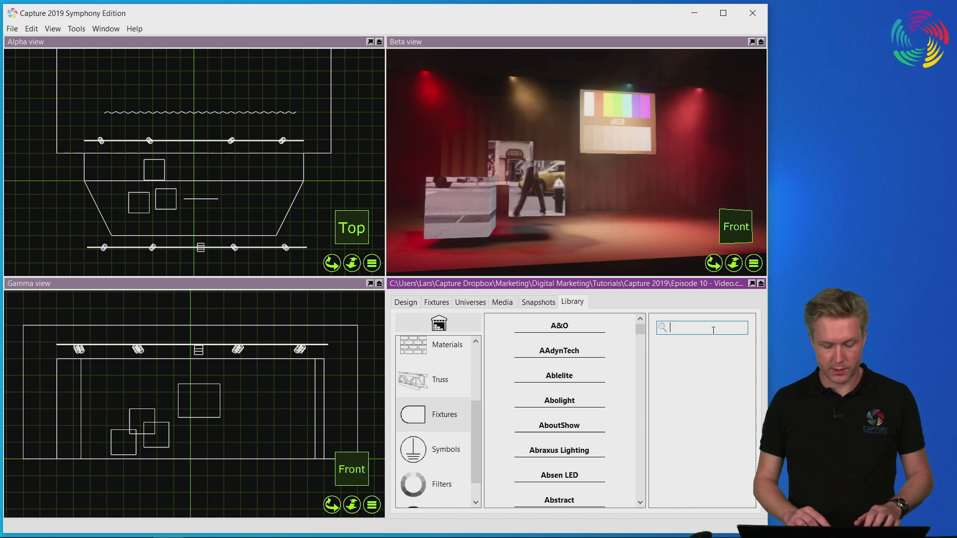
text(NX 6)
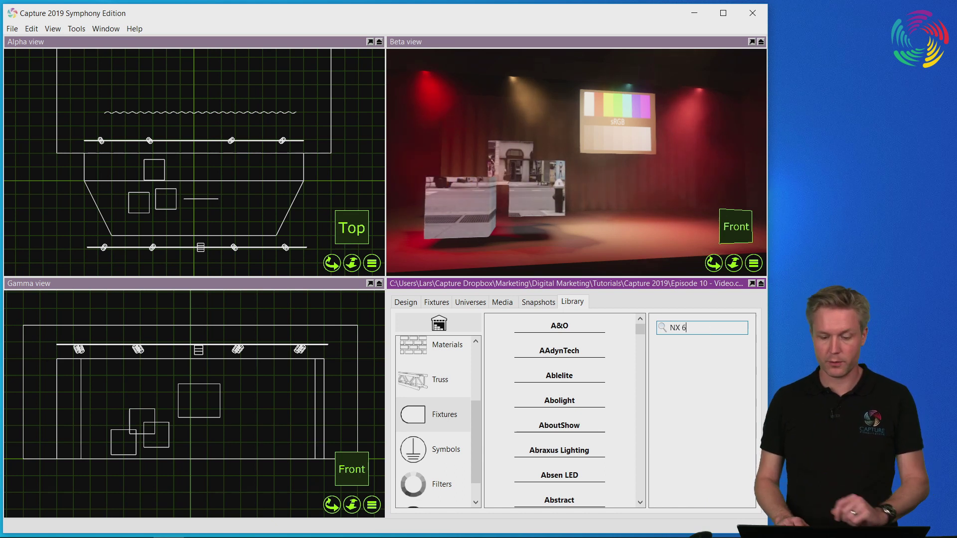
key(Return)
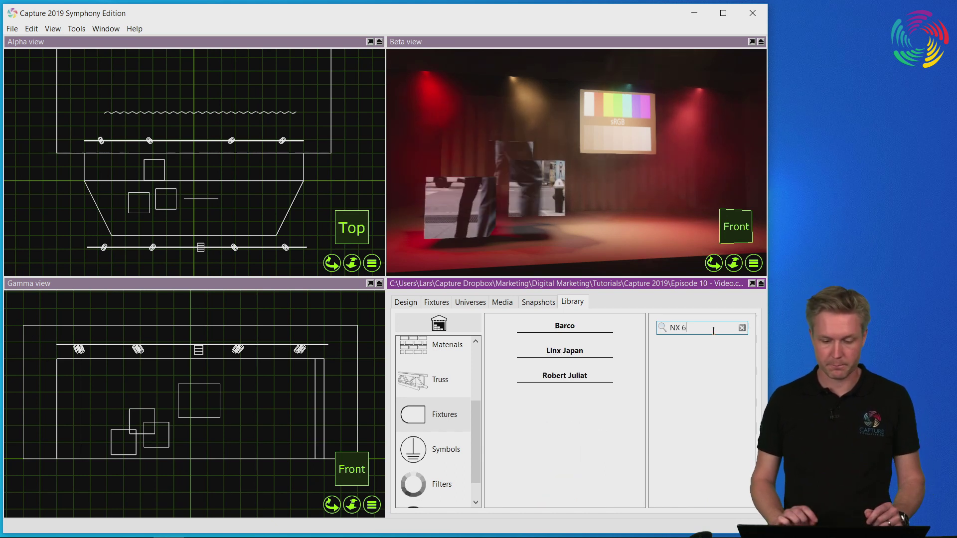
click(563, 325)
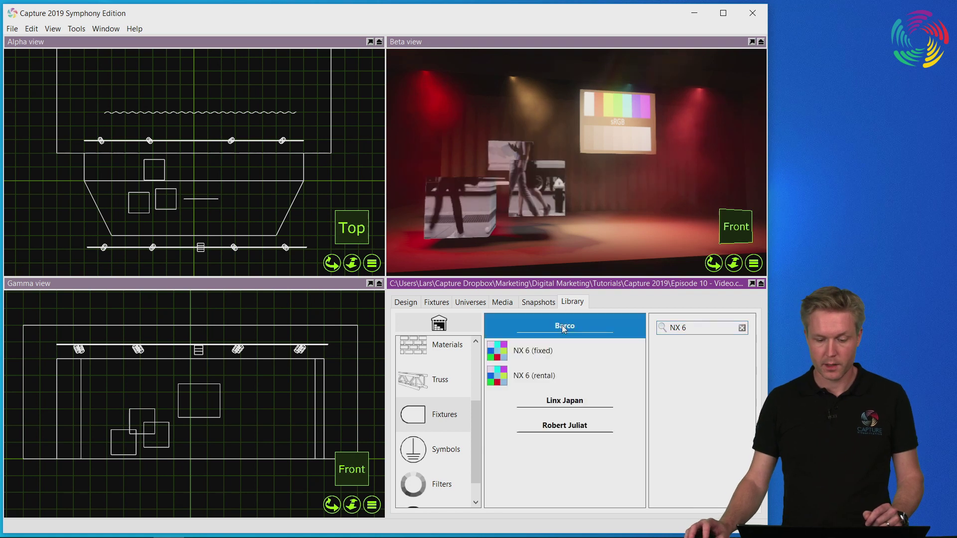
Place a Barco NX 6 (fixed) panel on stage and duplicate it beside the original.
drag(543, 354, 252, 391)
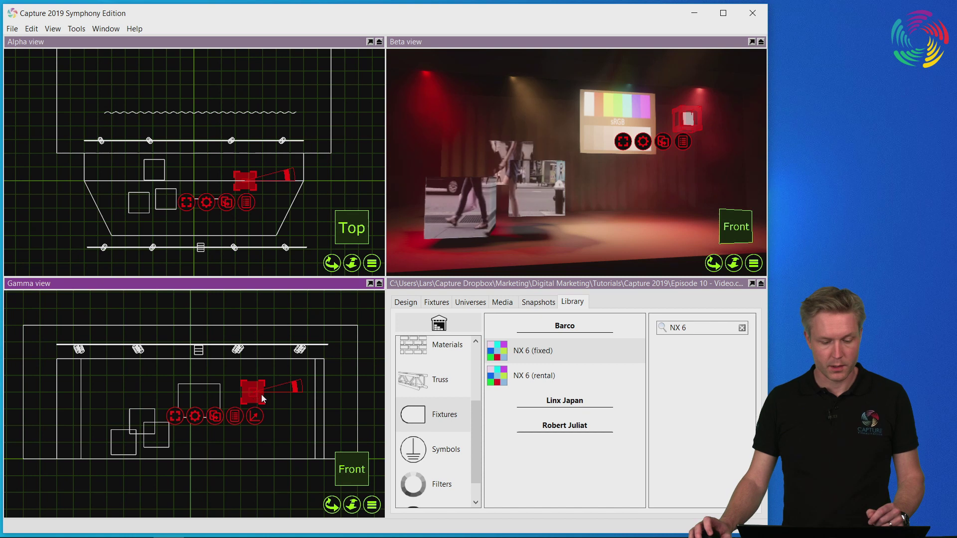
scroll(261, 394, up, 5)
right_drag(264, 395, 186, 361)
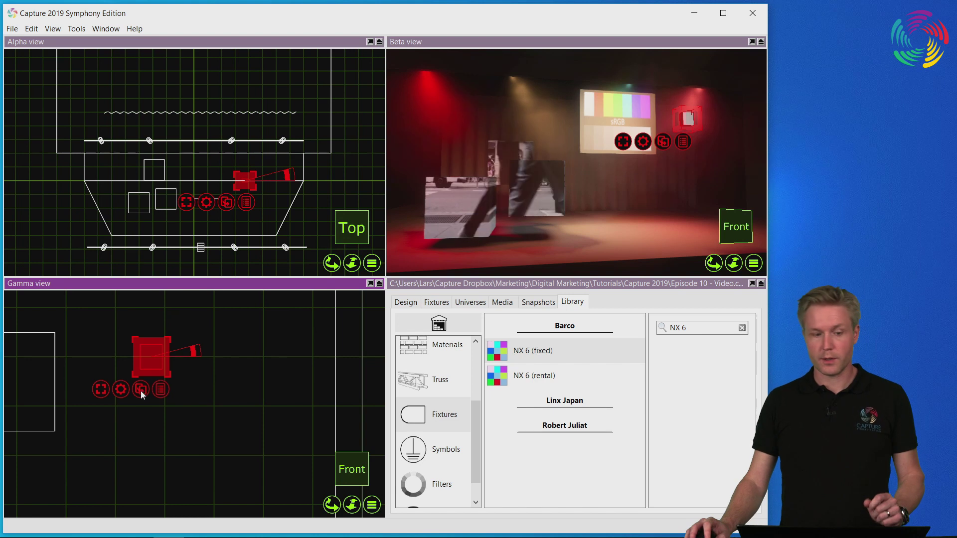
drag(140, 392, 215, 358)
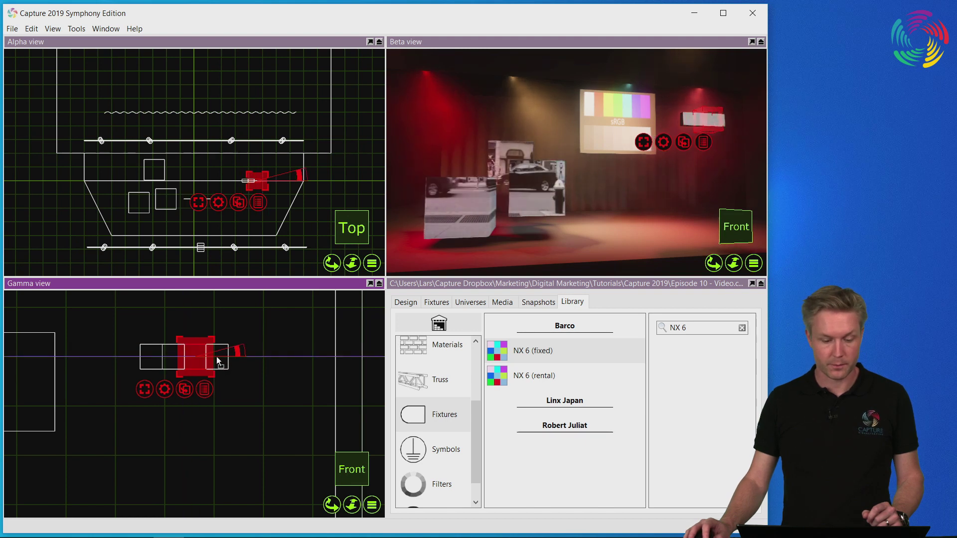
drag(217, 357, 216, 360)
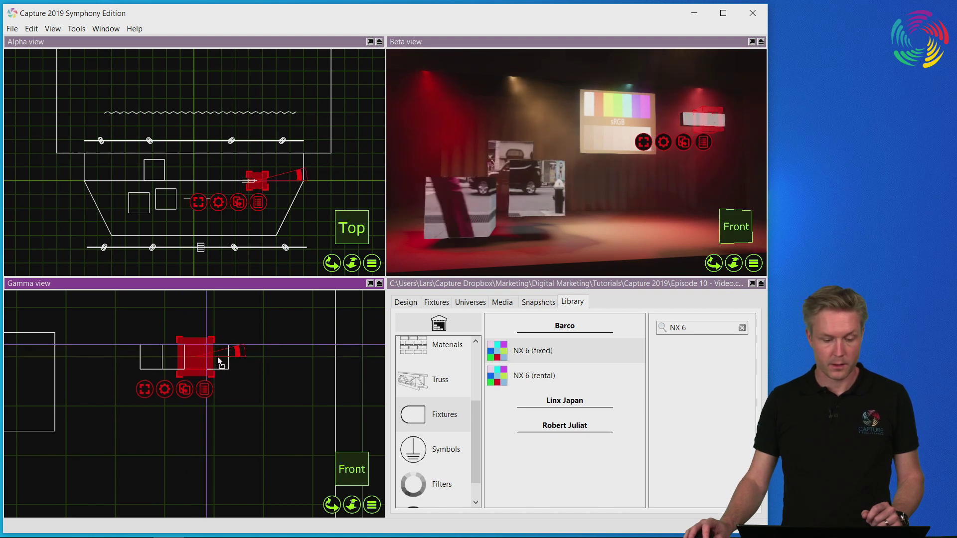
Copy the row of four panels downward, then select the LED wall and projector.
scroll(215, 365, up, 3)
drag(49, 313, 155, 398)
drag(217, 445, 163, 445)
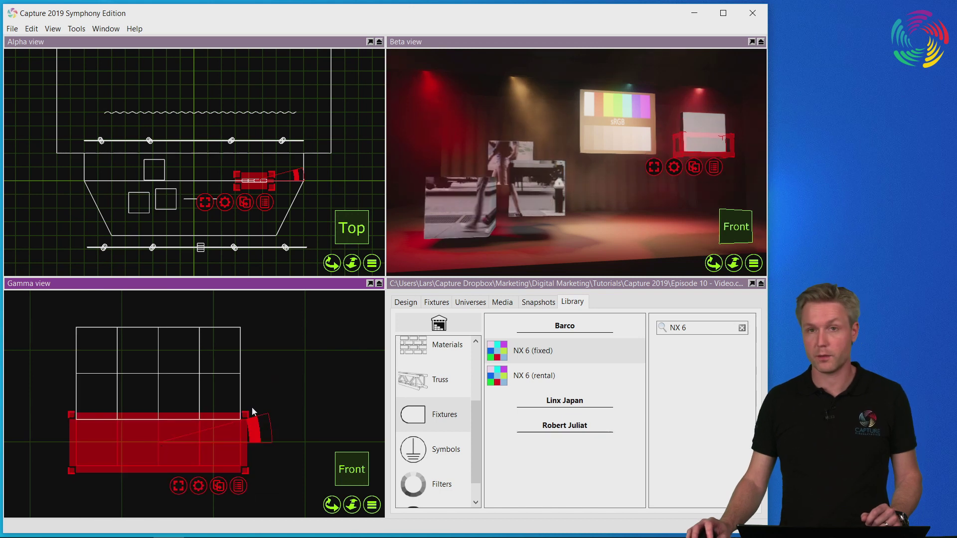
click(294, 369)
scroll(295, 367, down, 3)
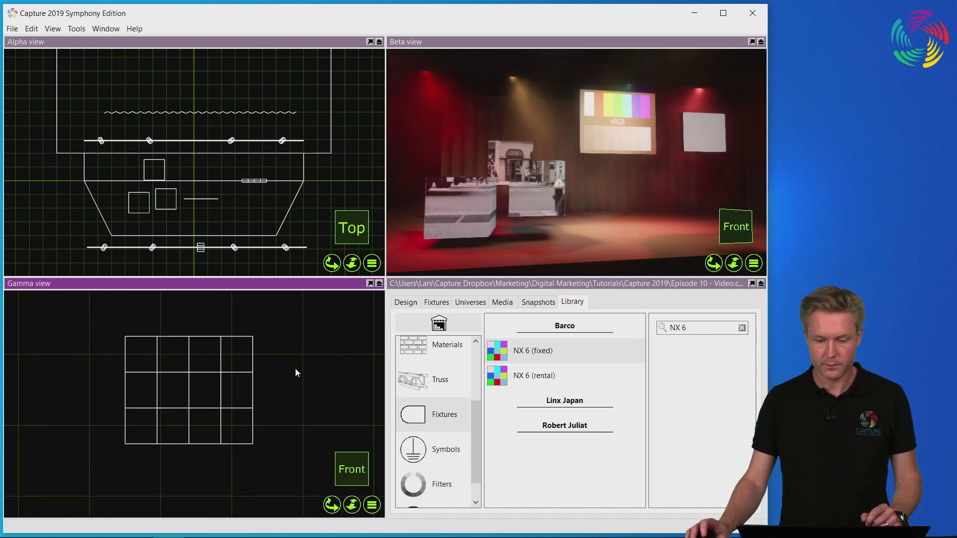
drag(665, 154, 665, 155)
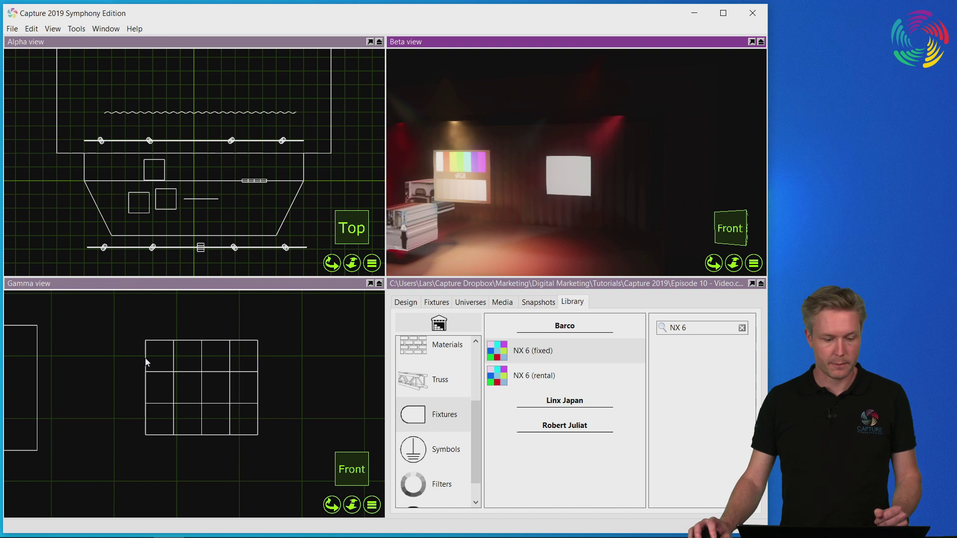
drag(117, 324, 281, 446)
click(412, 304)
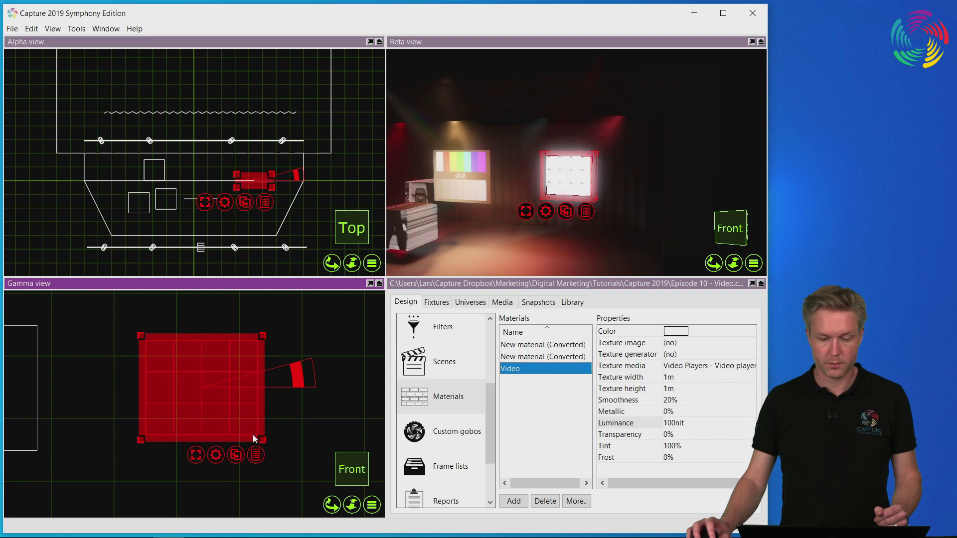
scroll(578, 189, up, 5)
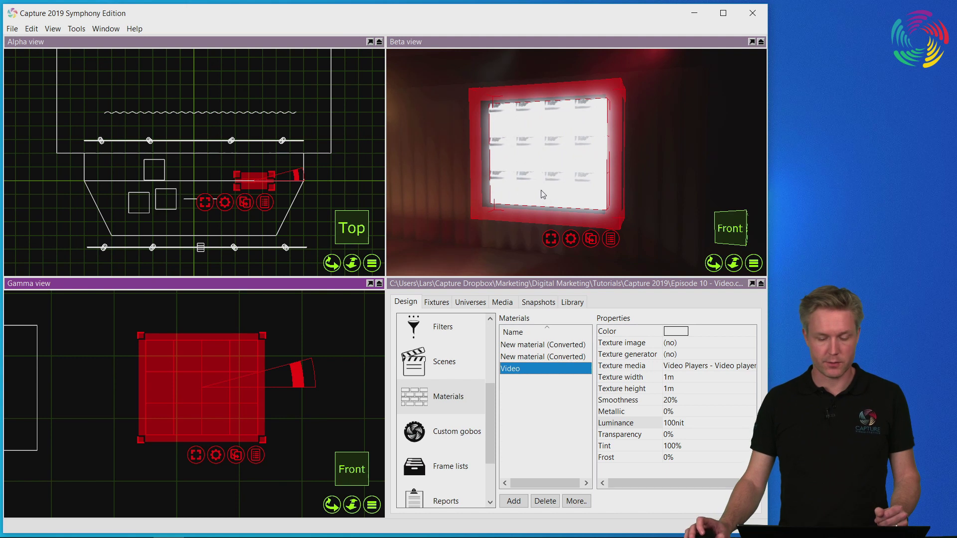
scroll(546, 194, up, 6)
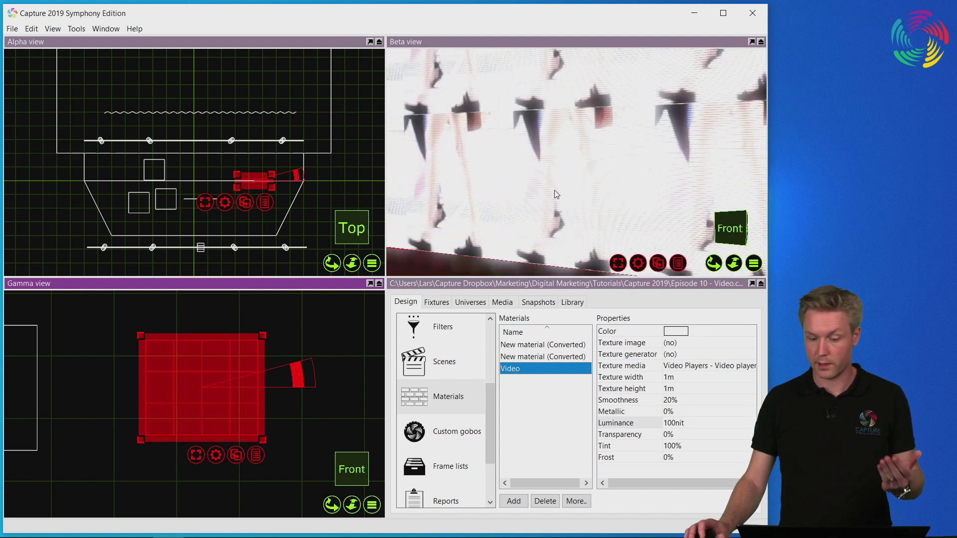
scroll(557, 194, up, 2)
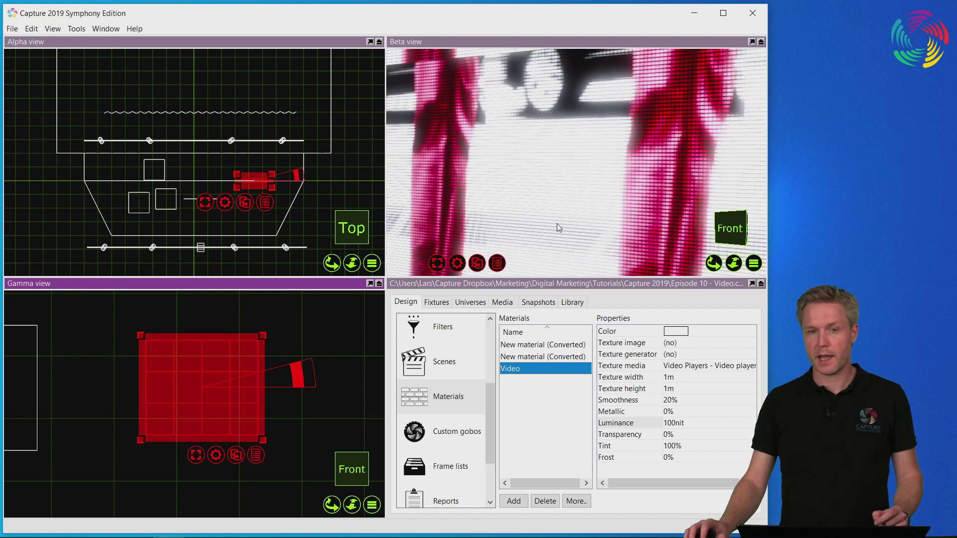
scroll(559, 228, down, 8)
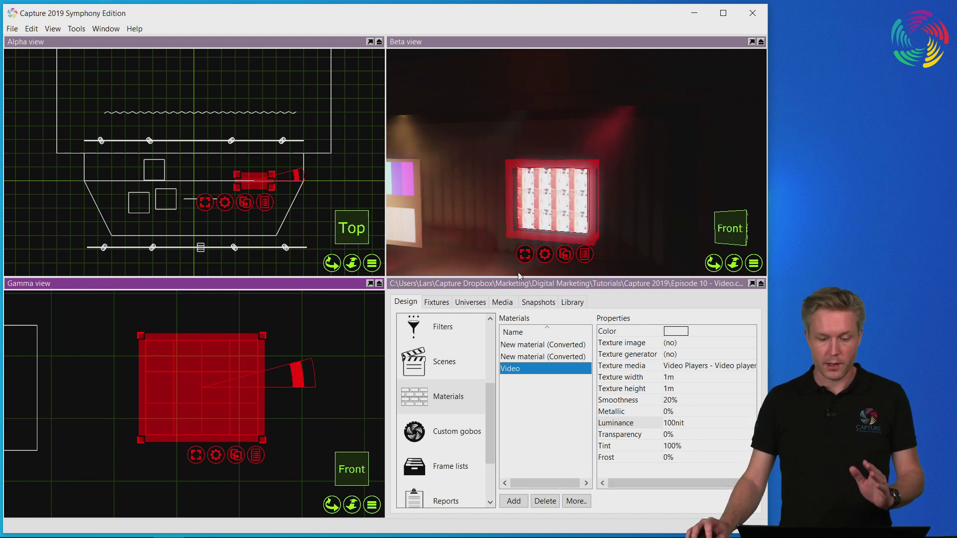
drag(491, 424, 495, 357)
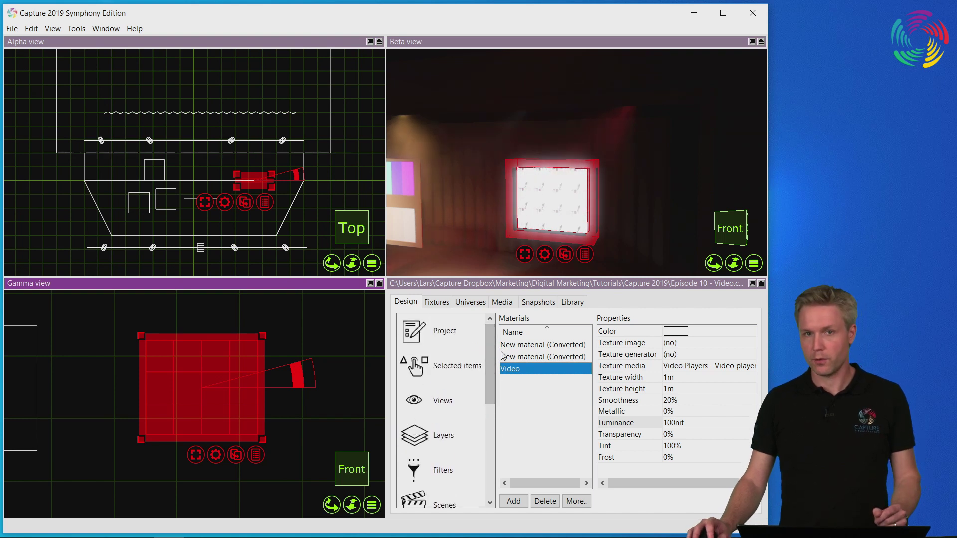
Lower the selected LED wall's Intensity property to 16.7%.
click(455, 378)
scroll(748, 445, down, 2)
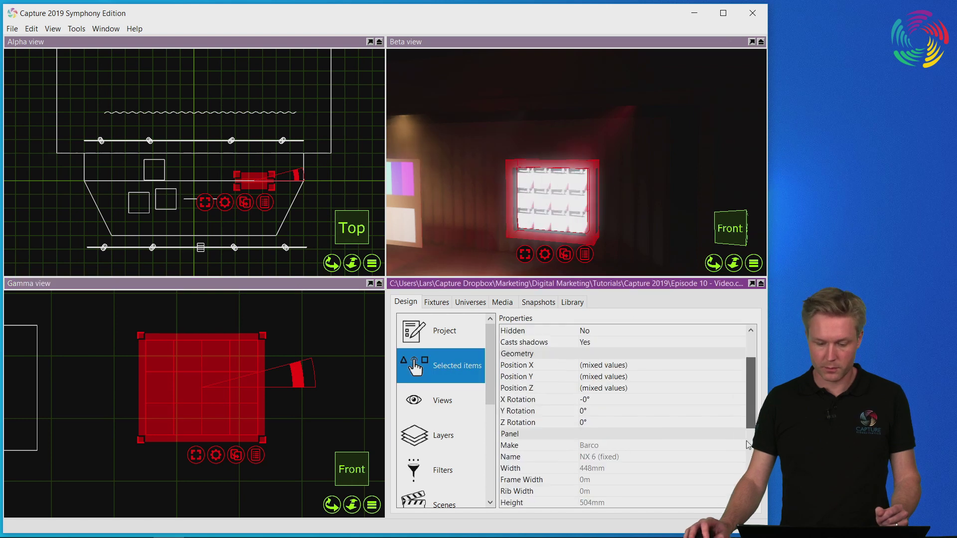
scroll(747, 445, down, 5)
click(588, 480)
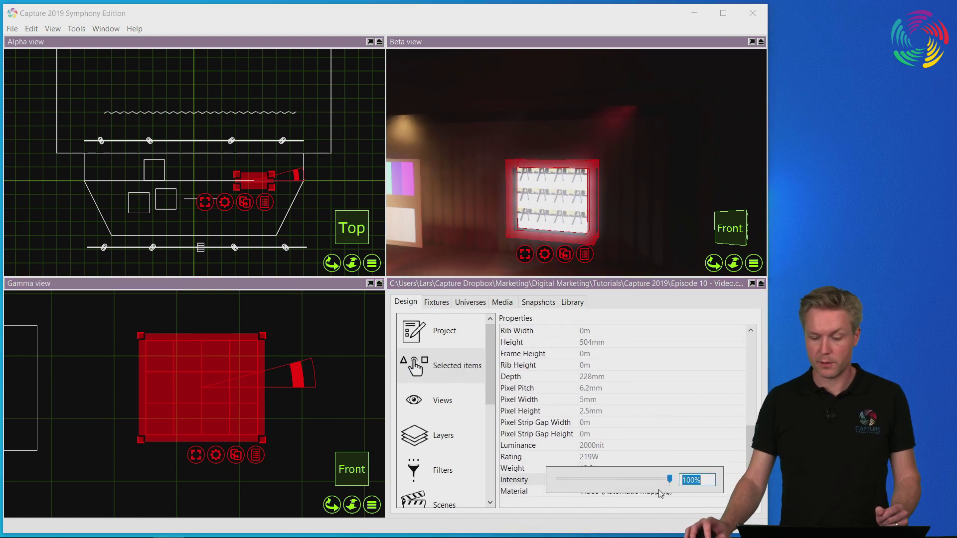
drag(670, 479, 577, 479)
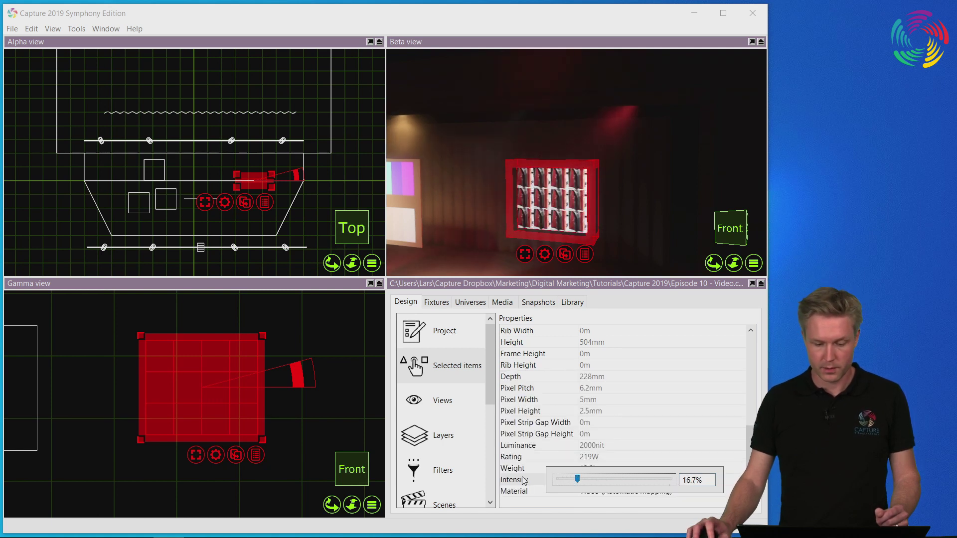
scroll(576, 164, down, 3)
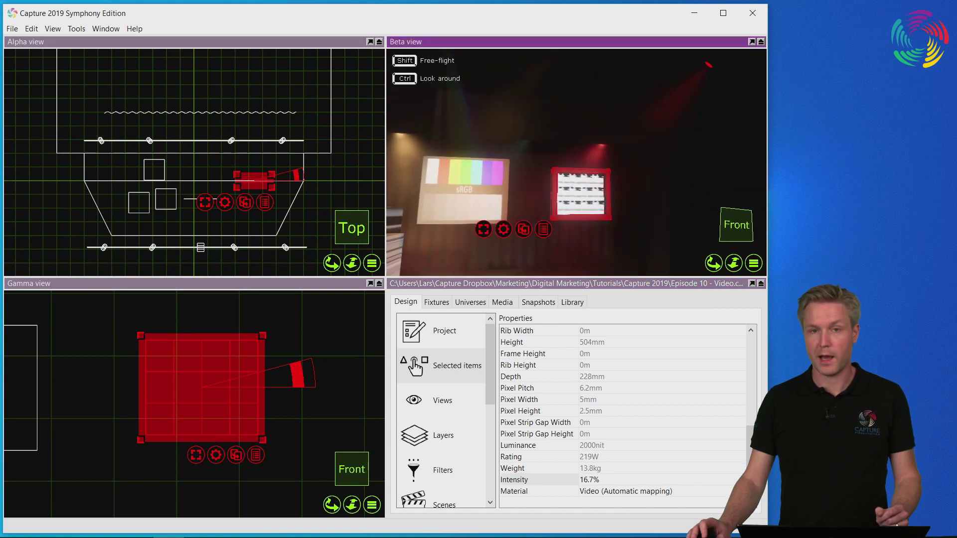
scroll(542, 221, down, 2)
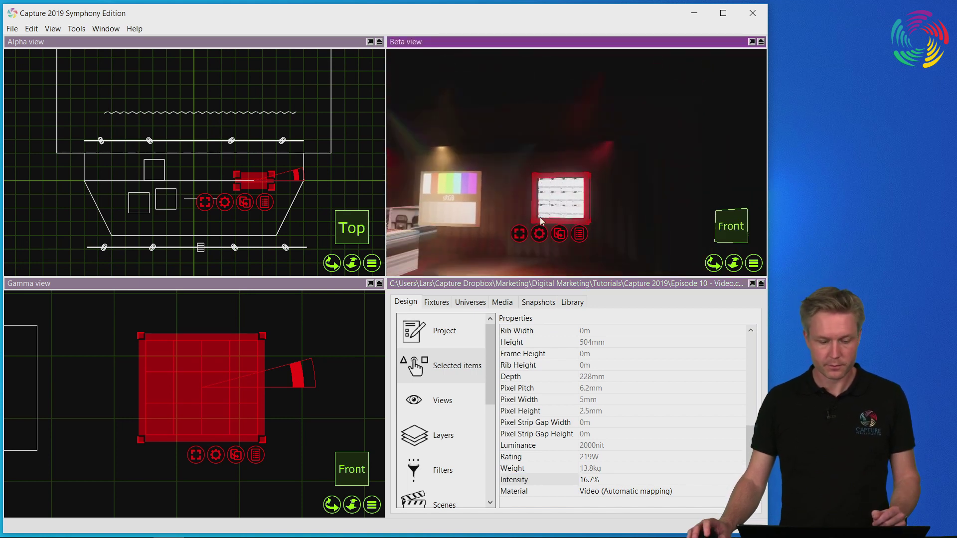
Map the LED wall's material to its full extents so one video image fills it.
click(215, 458)
click(238, 423)
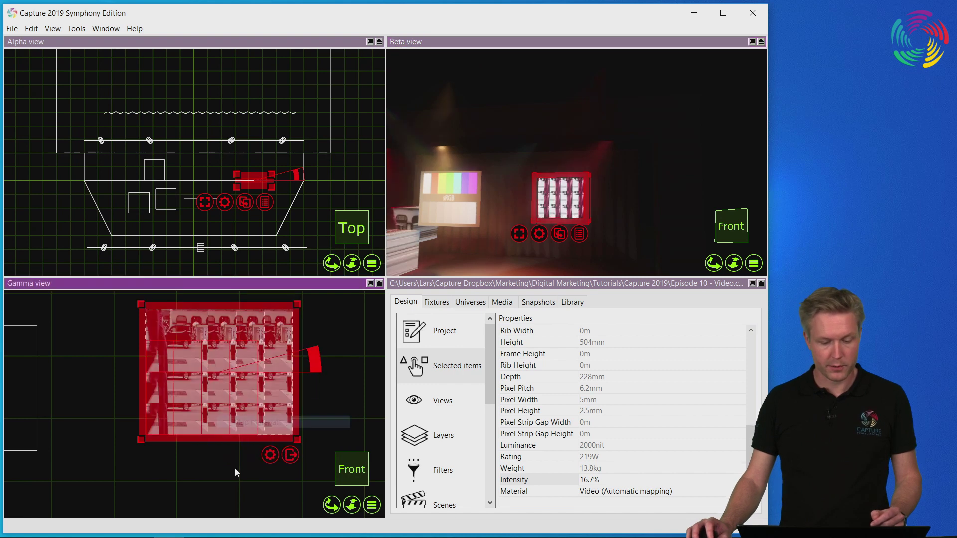
click(269, 456)
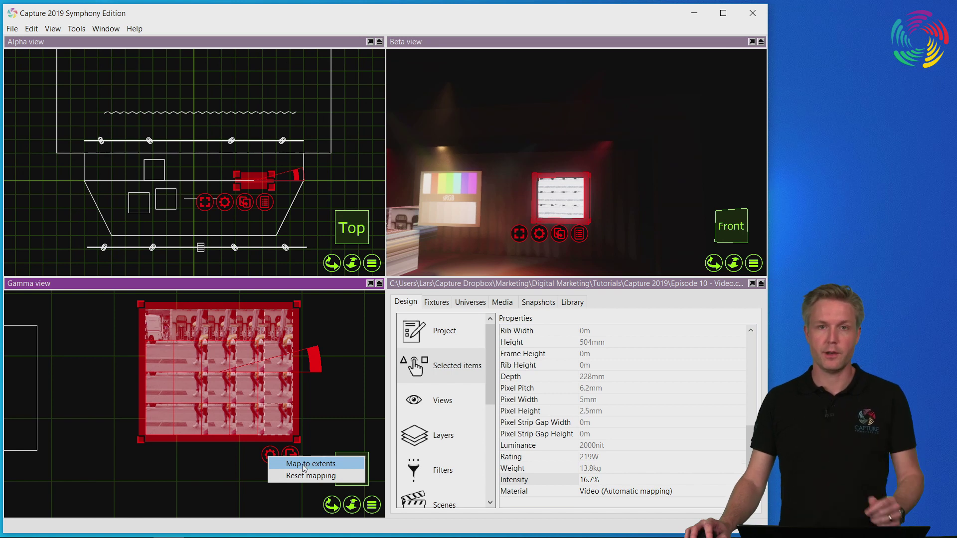
click(303, 464)
click(312, 345)
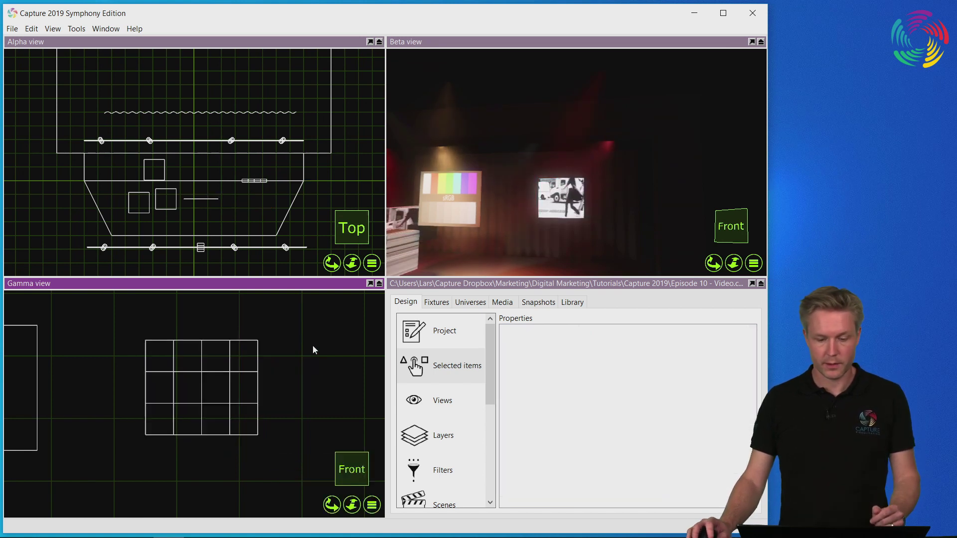
scroll(564, 201, up, 5)
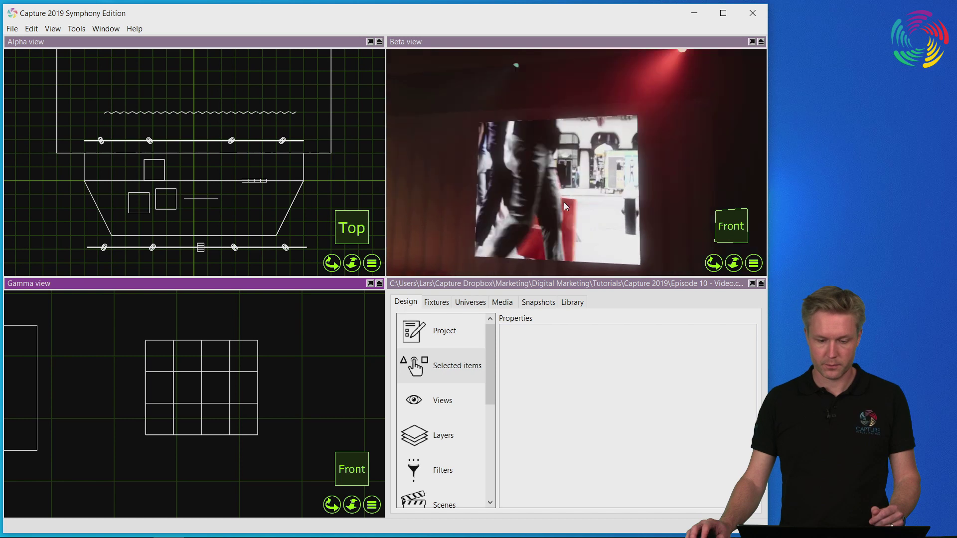
scroll(563, 202, down, 2)
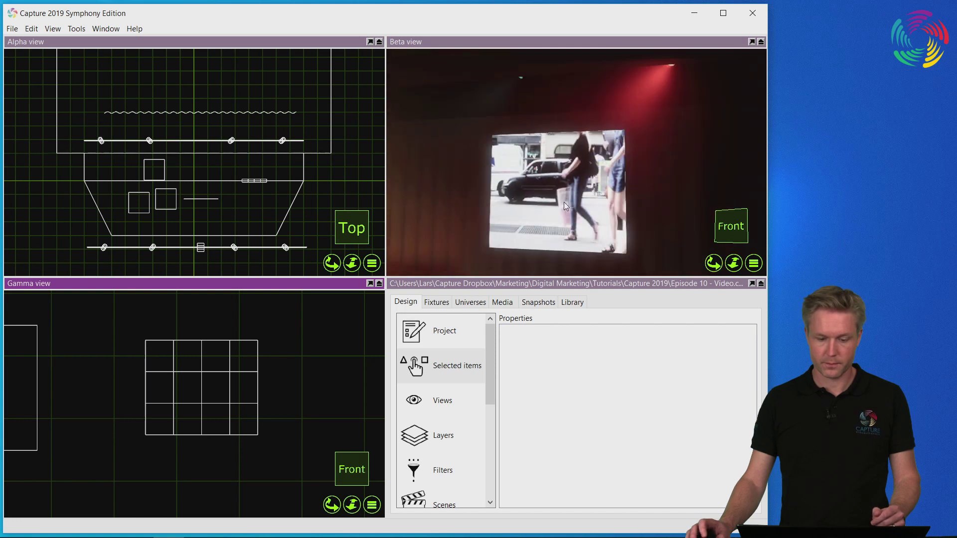
scroll(564, 202, down, 5)
mouse_move(515, 224)
mouse_down()
mouse_move(469, 215)
mouse_move(514, 223)
mouse_up()
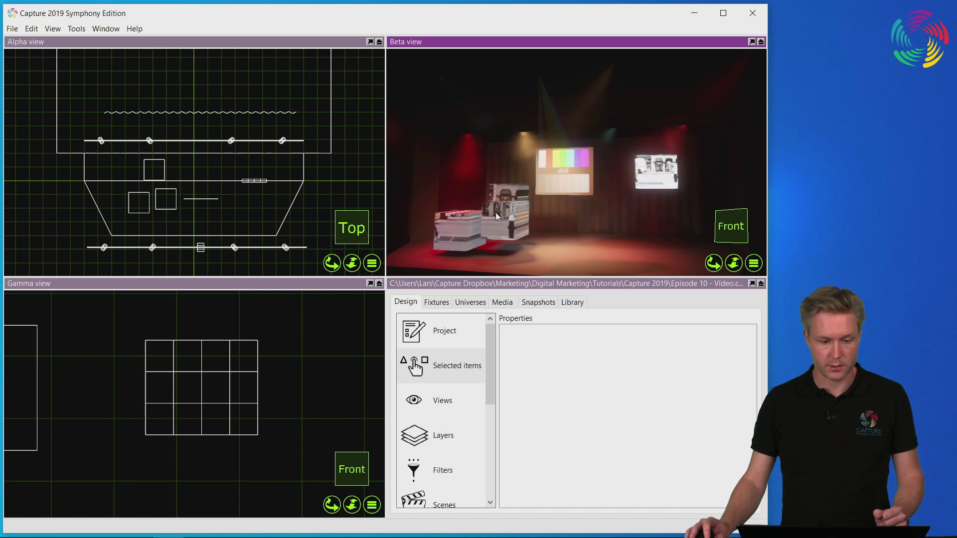
Set the projector's Media property to Video Players - Video player 1, casting the video onto the sRGB screen.
click(200, 248)
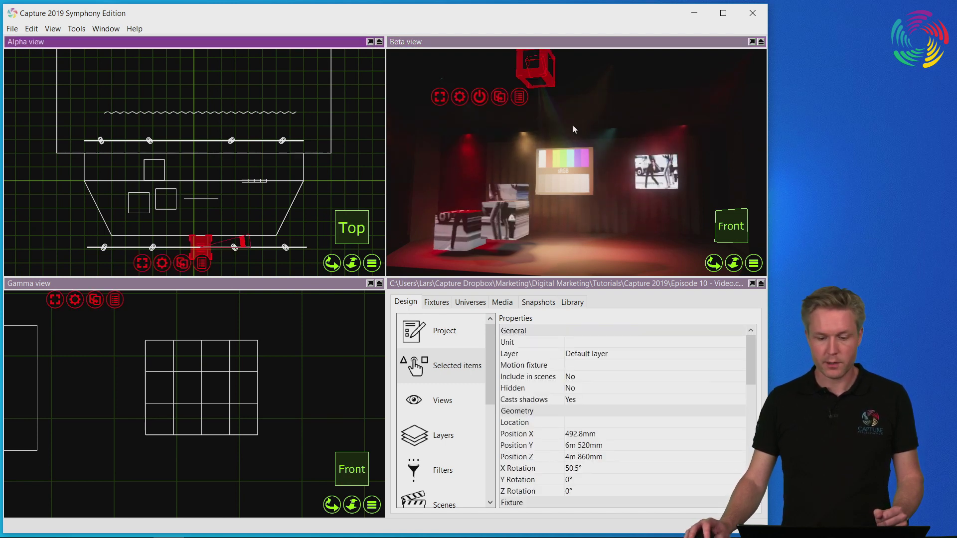
scroll(579, 180, up, 4)
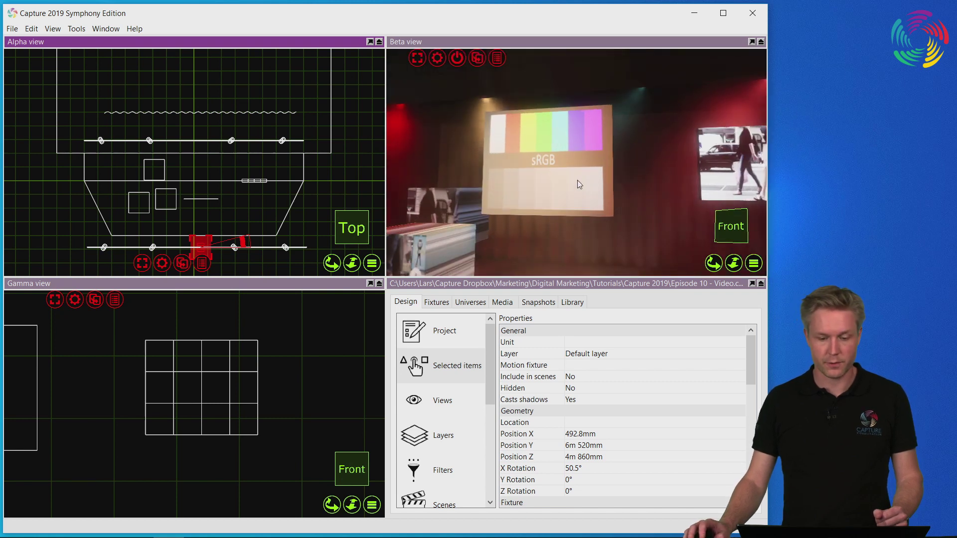
scroll(577, 180, down, 5)
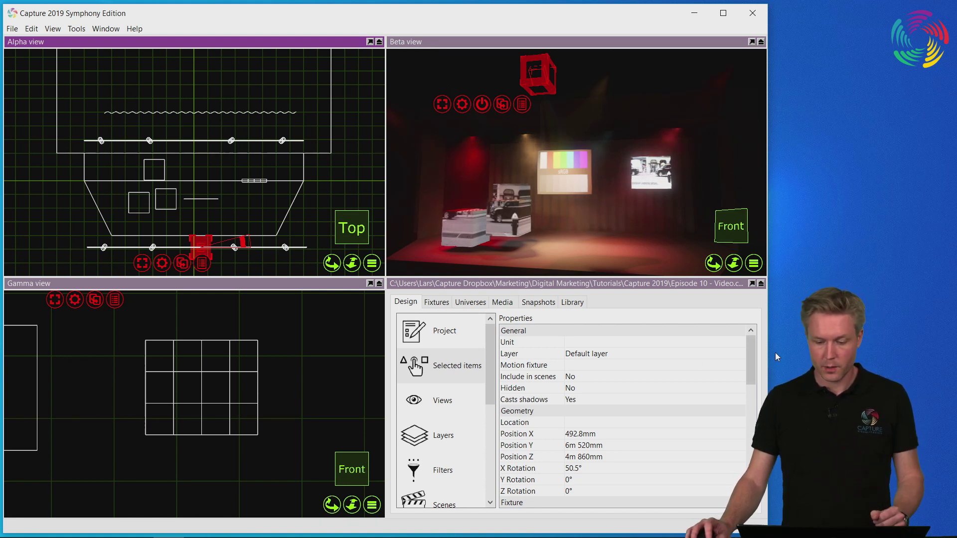
drag(751, 362, 743, 438)
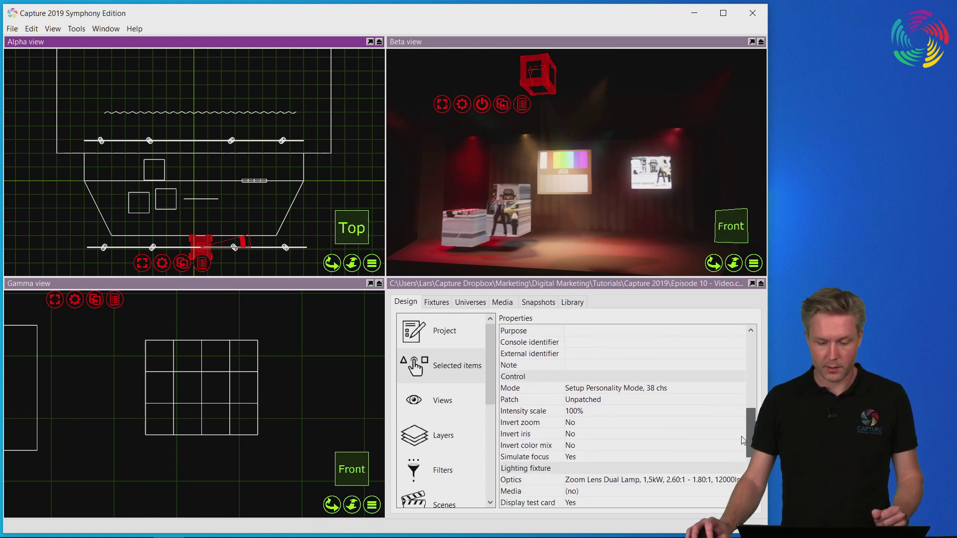
scroll(563, 449, down, 2)
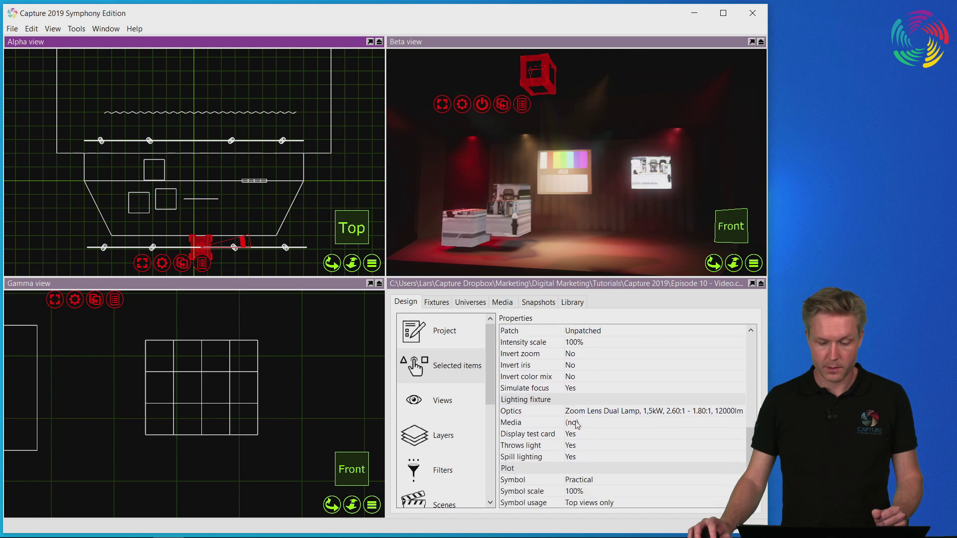
click(577, 423)
click(590, 423)
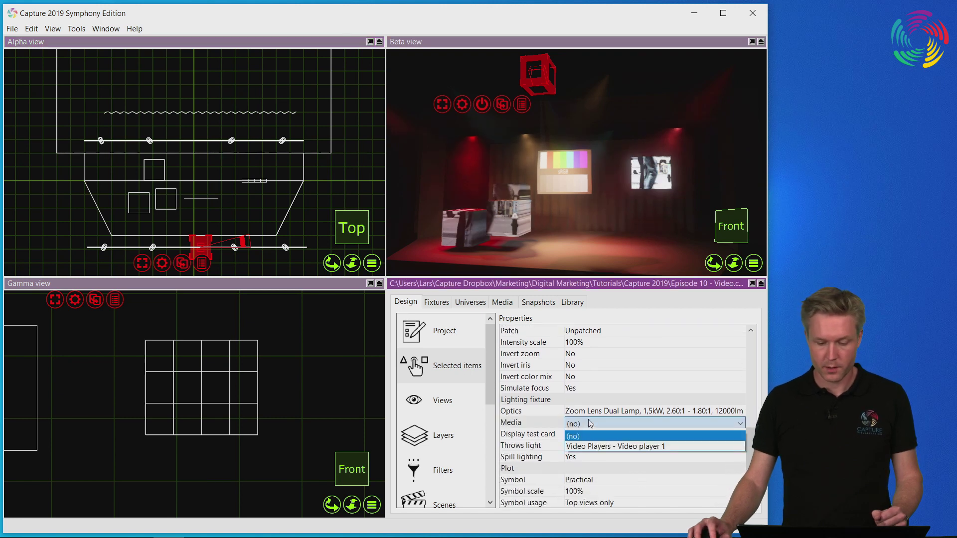
click(642, 450)
scroll(582, 190, up, 3)
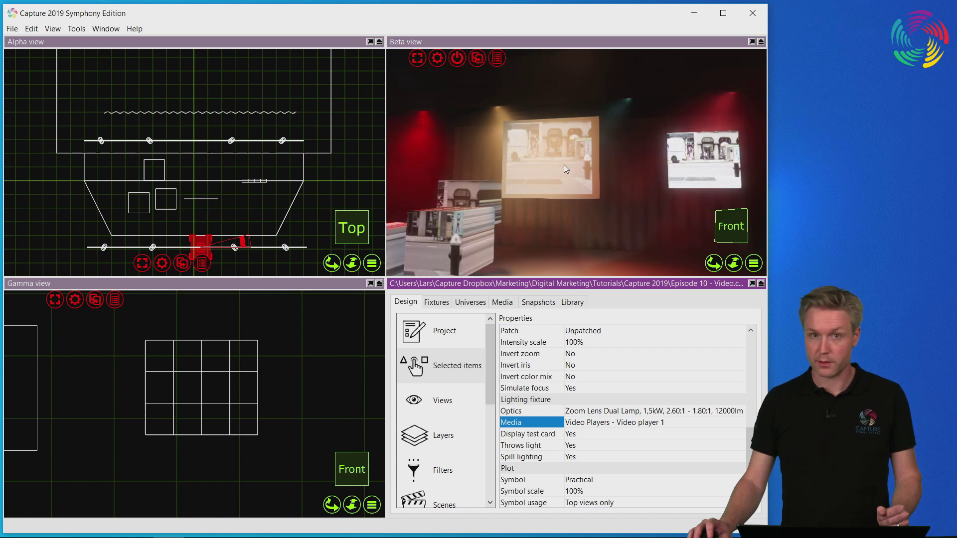
click(447, 372)
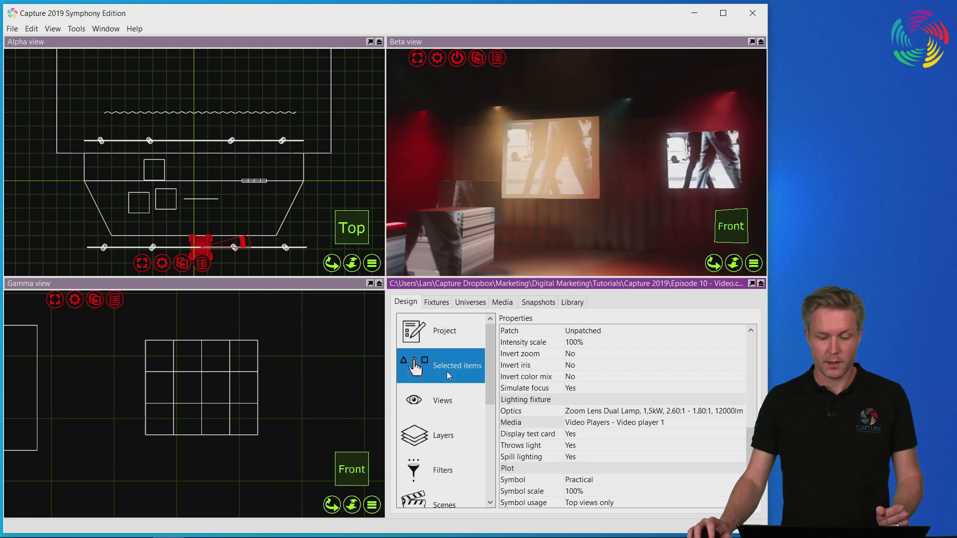